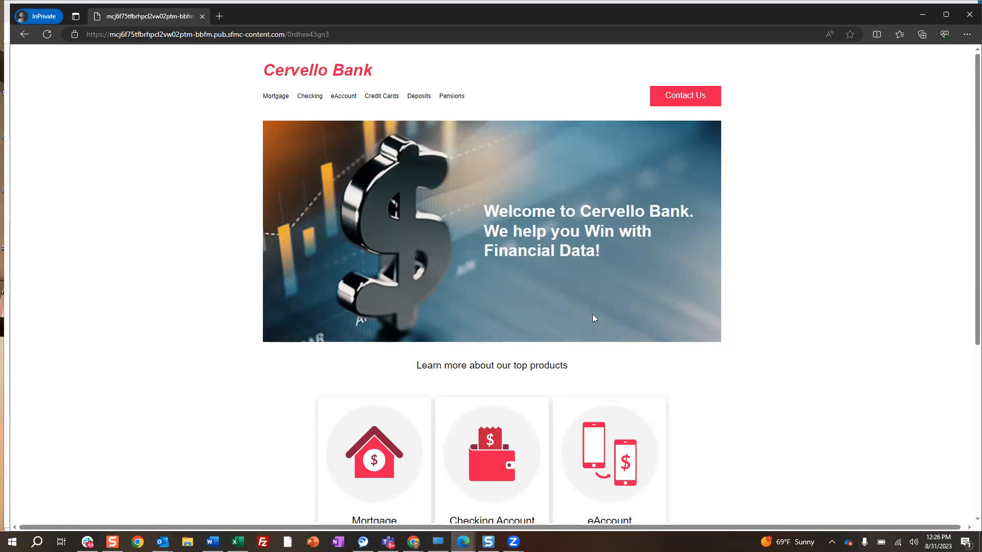
# Review the Cervello Bank home page and its top products, and open the Mortgage page to look through its content.
pyautogui.scroll(-4, 767, 447)
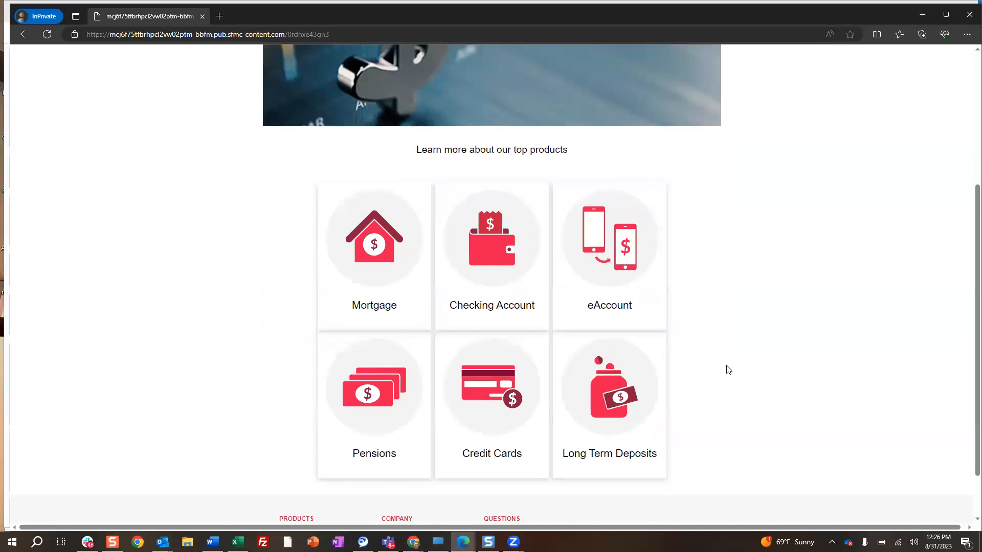
pyautogui.scroll(4, 762, 386)
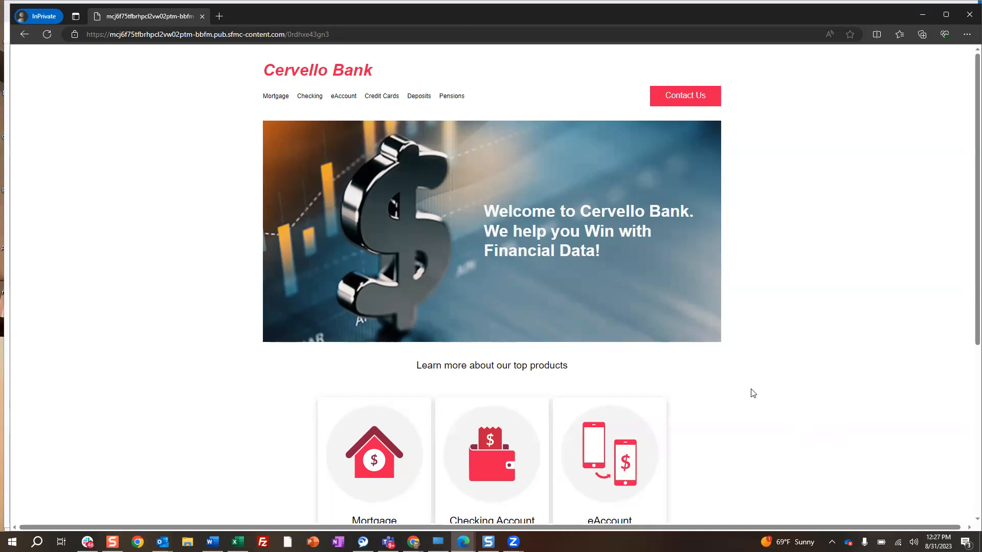
pyautogui.click(279, 97)
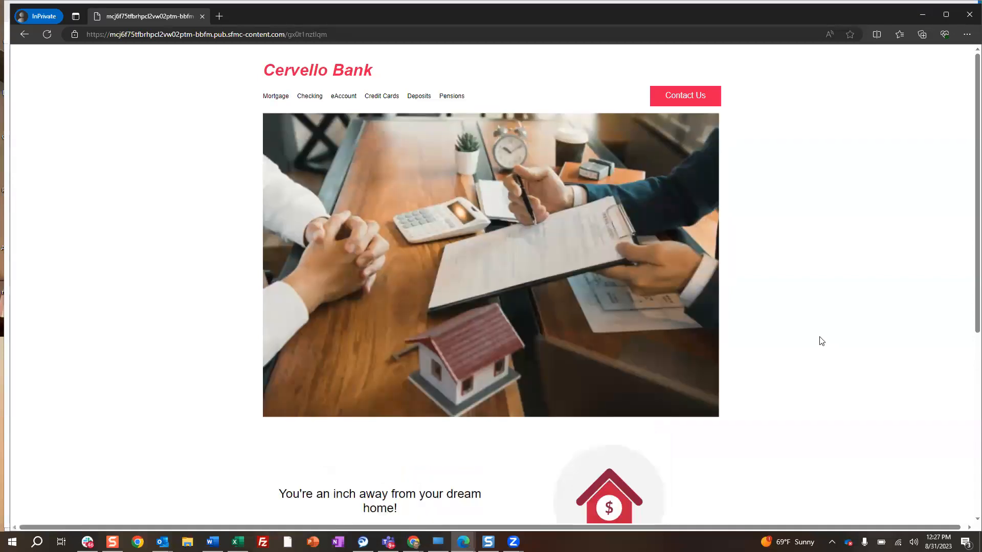
pyautogui.scroll(-2, 820, 340)
pyautogui.scroll(-3, 795, 414)
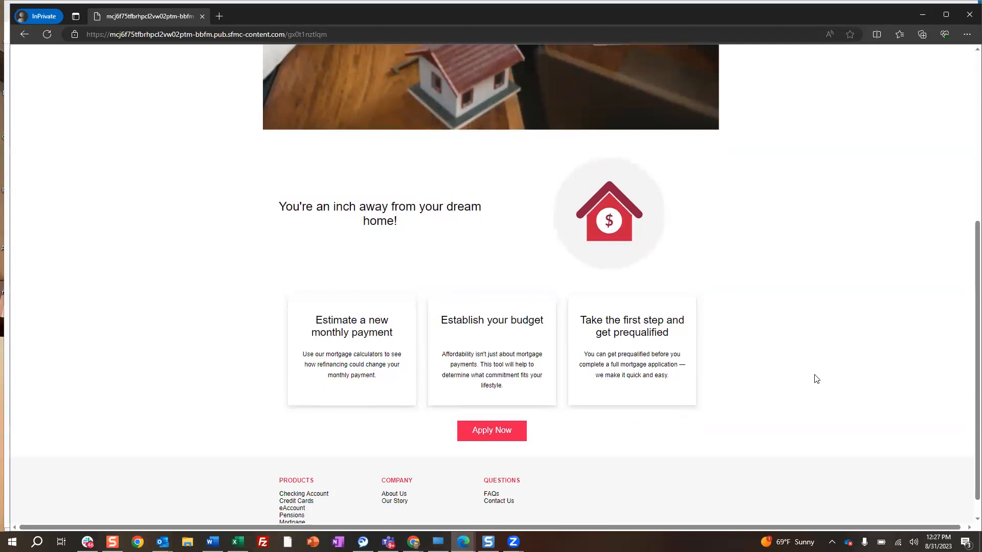
pyautogui.scroll(5, 817, 369)
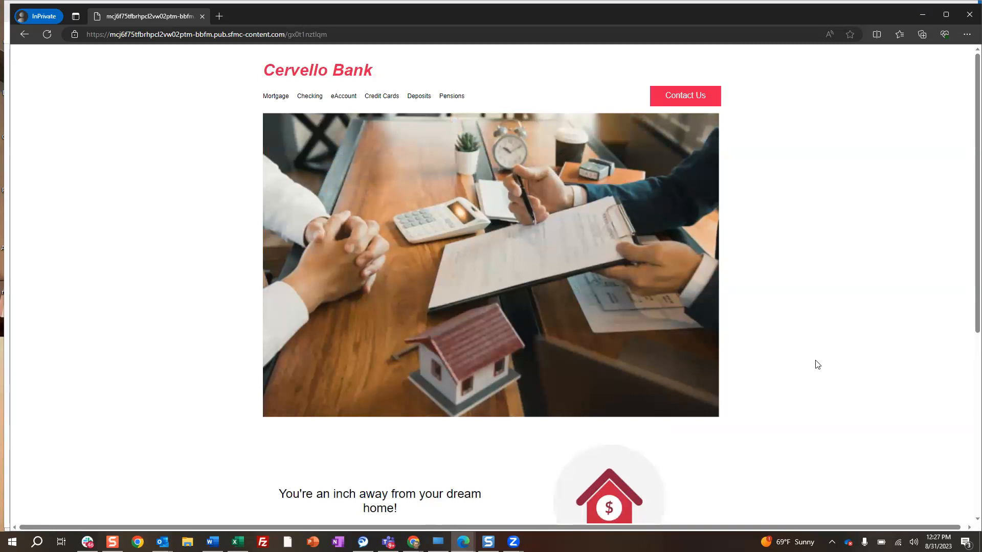
# Return to the Cervello Bank home page, review its mortgage banner and product cards, and dismiss the email sign-up popup.
pyautogui.click(317, 77)
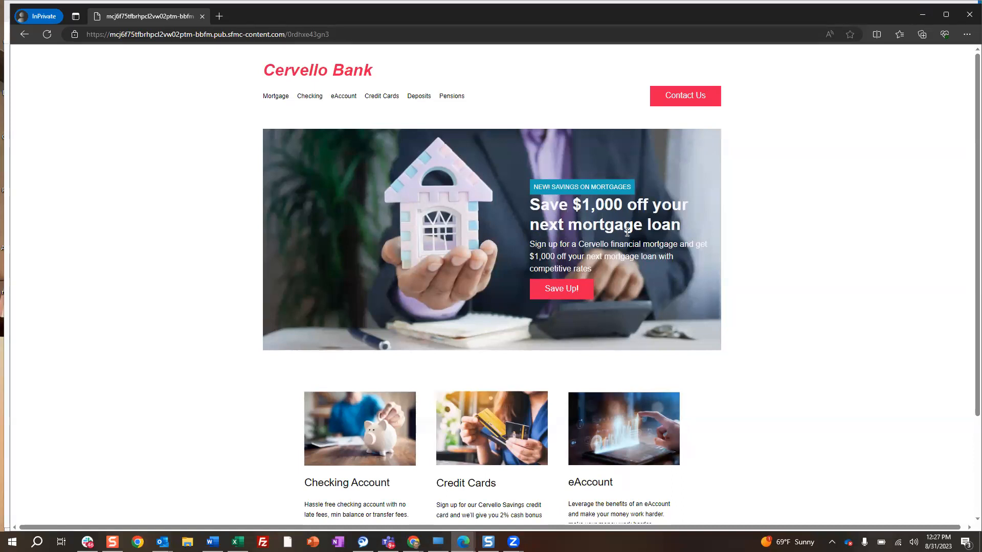
pyautogui.scroll(-2, 807, 312)
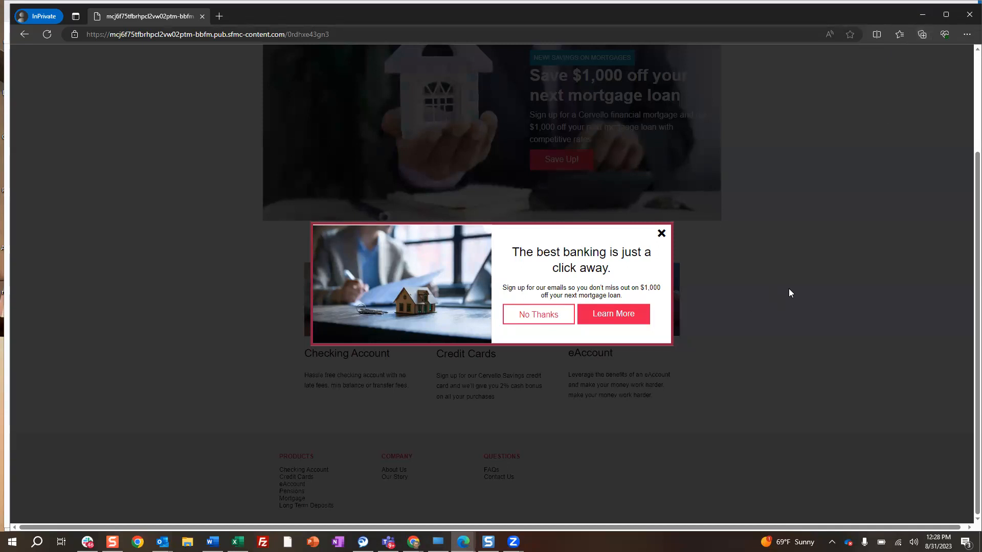
pyautogui.click(661, 234)
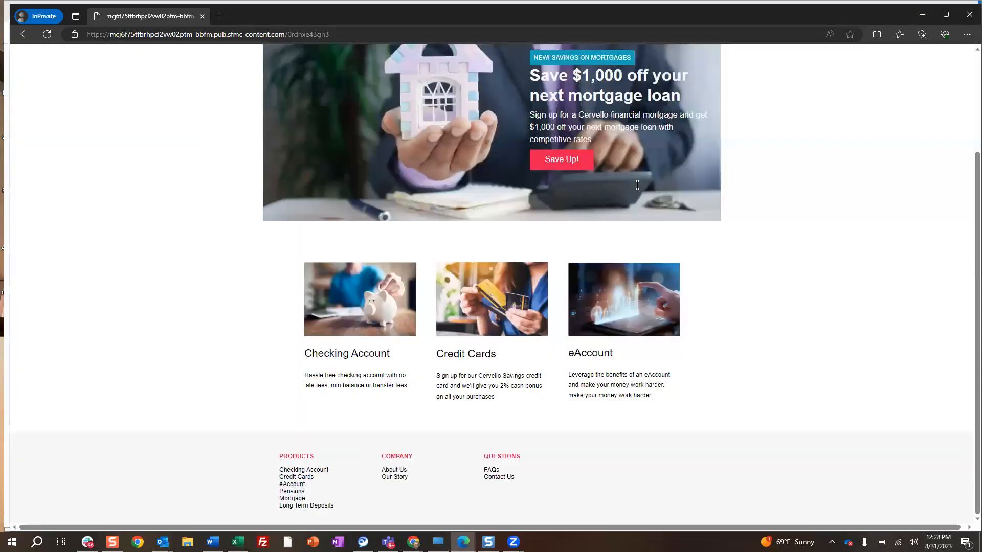
pyautogui.scroll(3, 637, 185)
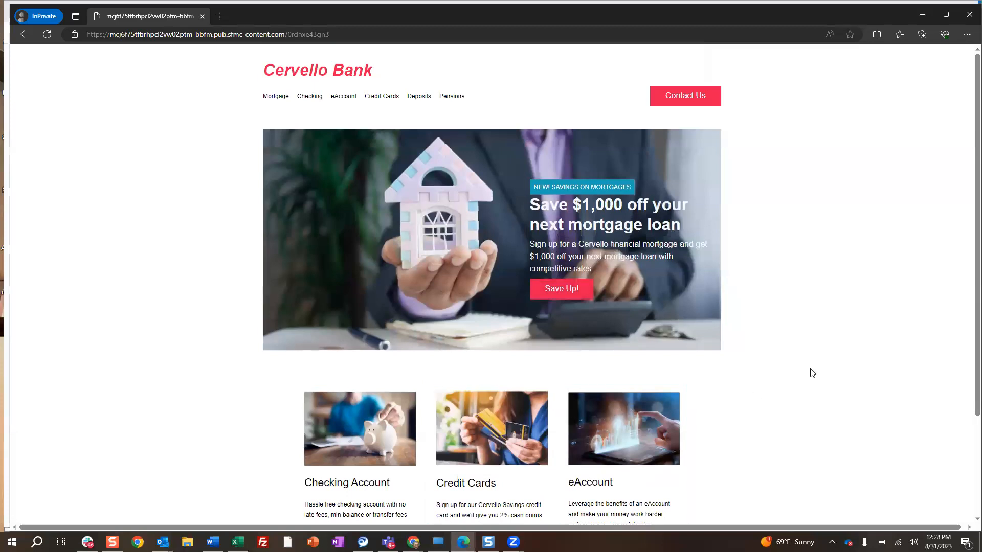
# In Chrome, check the Personalization dashboard and turn on the Visual Editor for the Cervello Bank home page through the Salesforce Interactions SDK extension.
pyautogui.click(413, 542)
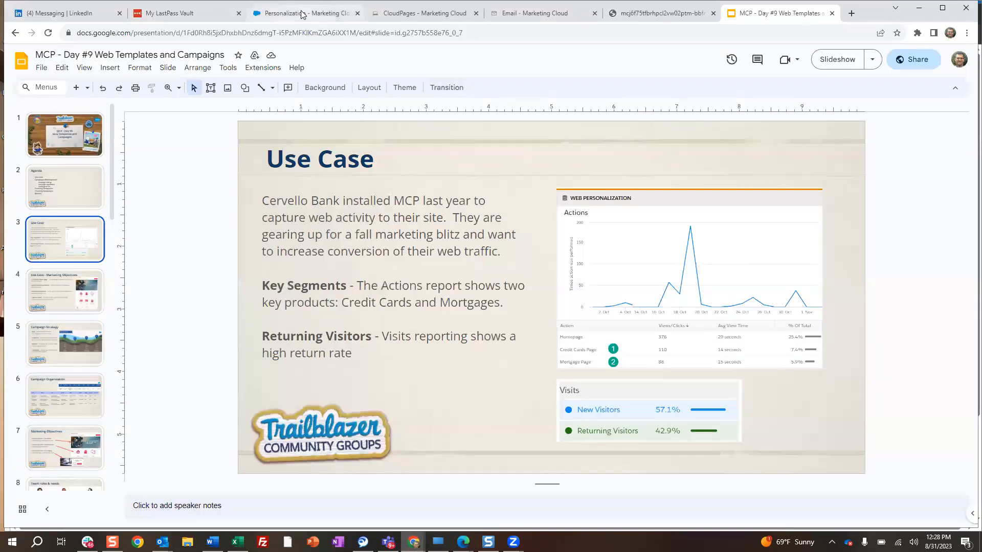
pyautogui.click(302, 13)
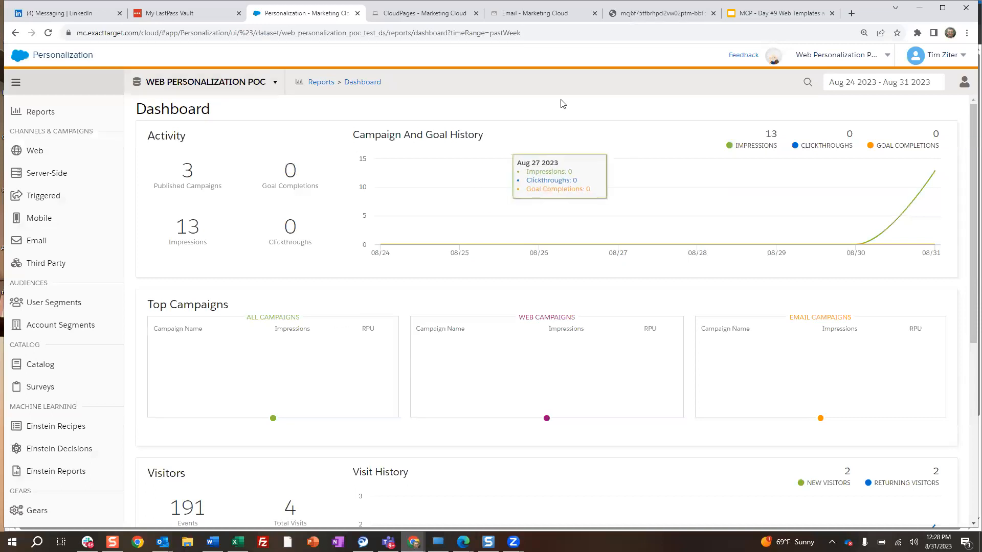
pyautogui.click(659, 12)
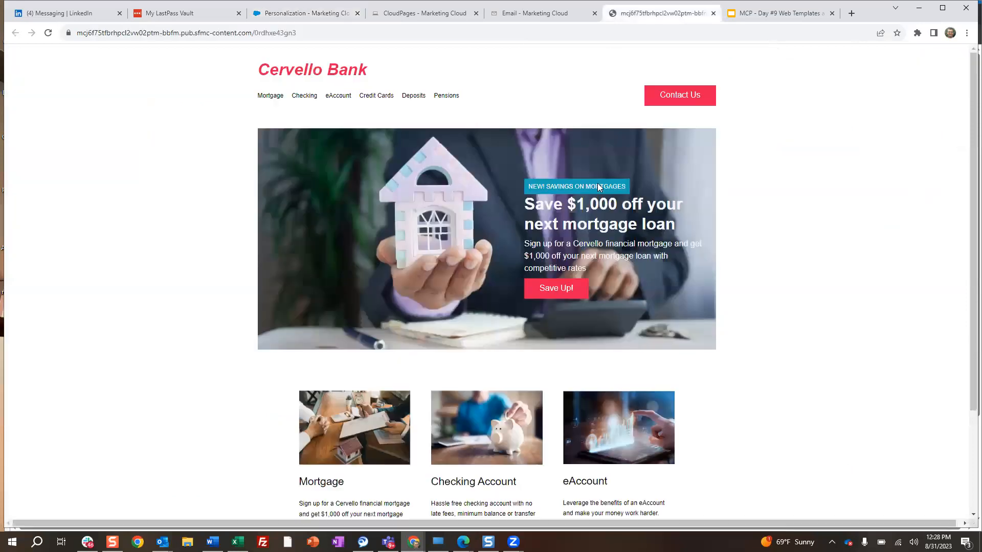
pyautogui.click(917, 32)
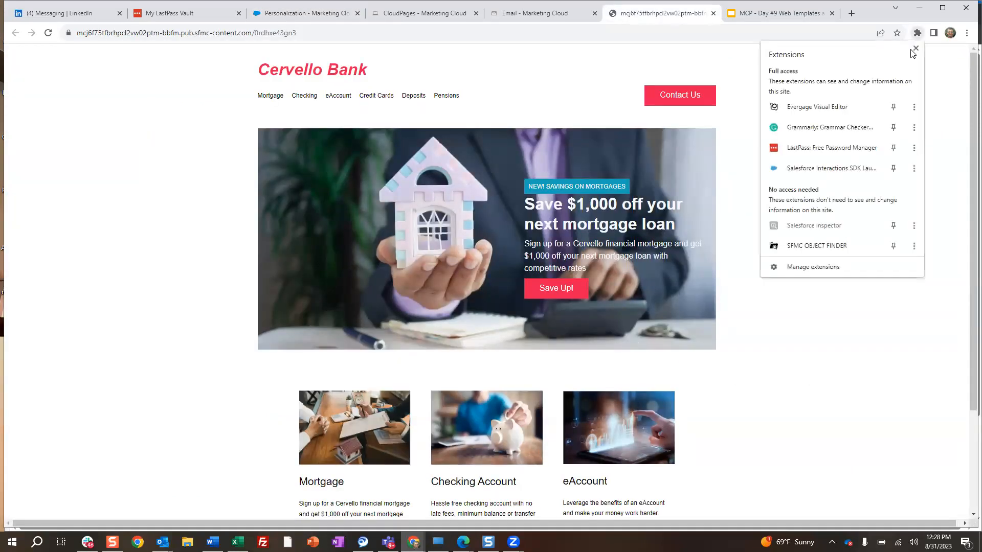
pyautogui.click(827, 168)
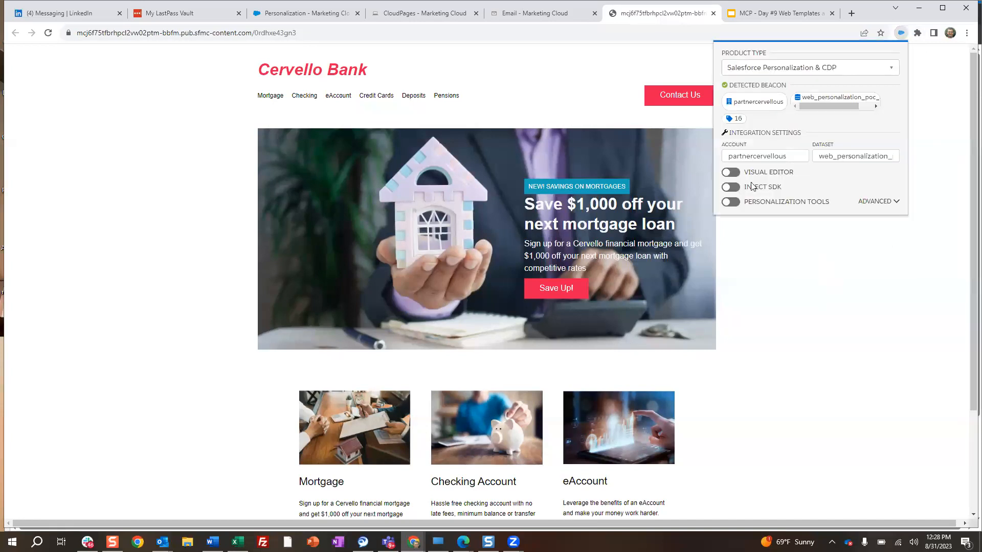
pyautogui.click(729, 173)
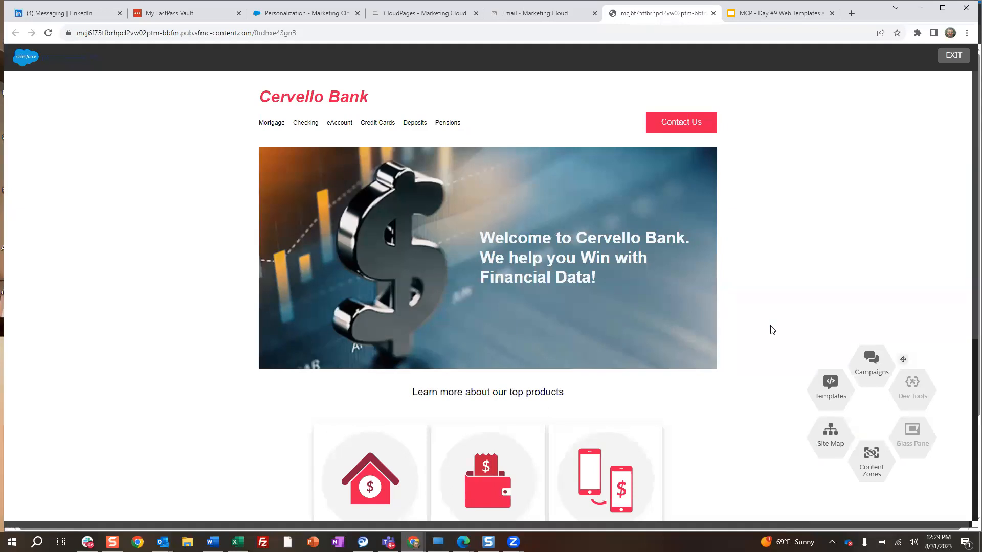
# Open the Mortgage Template from the template list, examine its Handlebars code for the hero banner text, and close it.
pyautogui.click(829, 400)
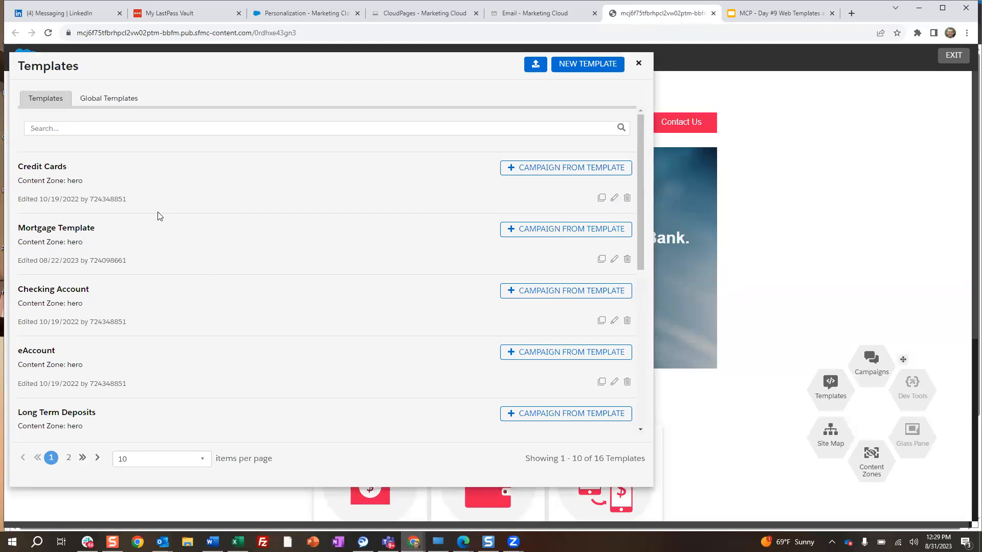
pyautogui.click(614, 259)
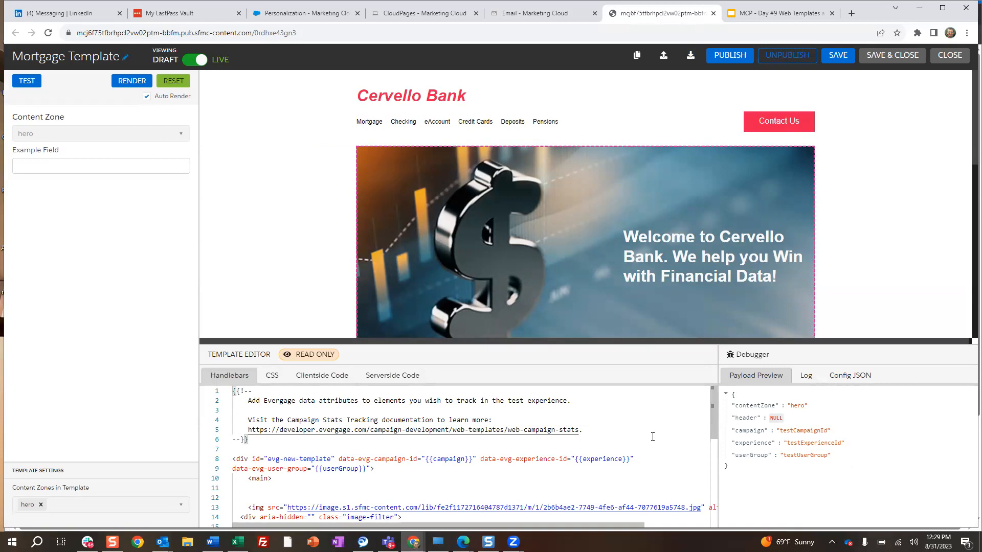
pyautogui.scroll(-3, 652, 436)
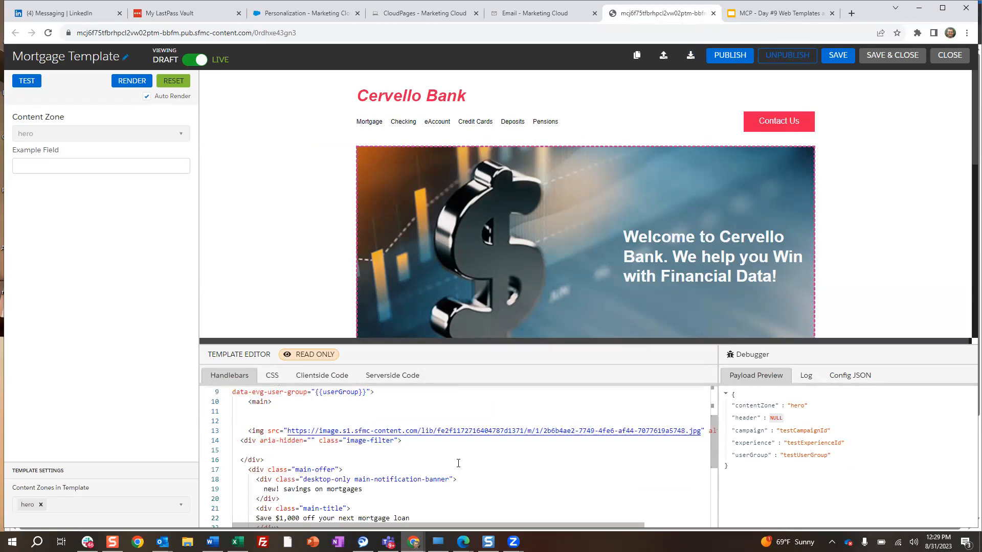
pyautogui.scroll(-1, 317, 463)
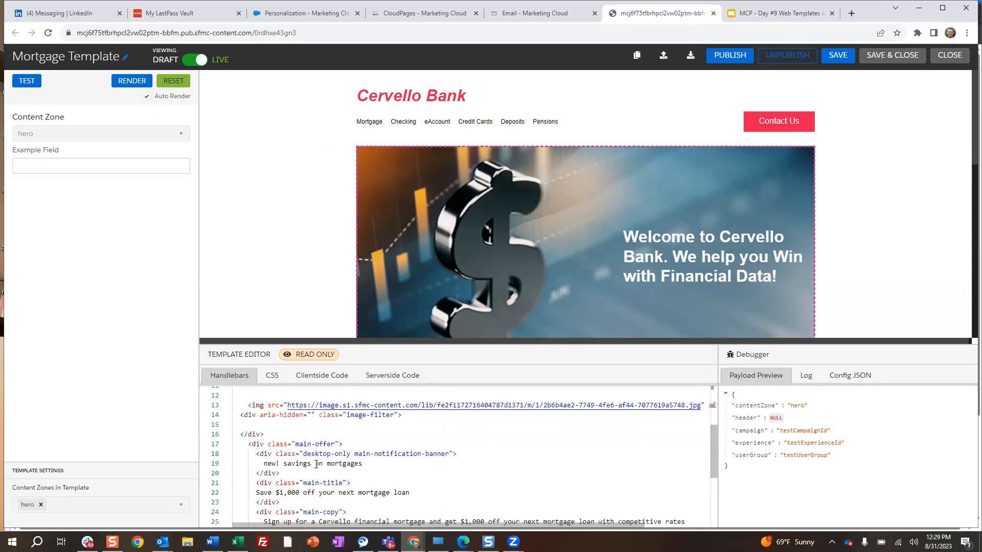
pyautogui.scroll(-1, 318, 463)
pyautogui.scroll(-1, 327, 453)
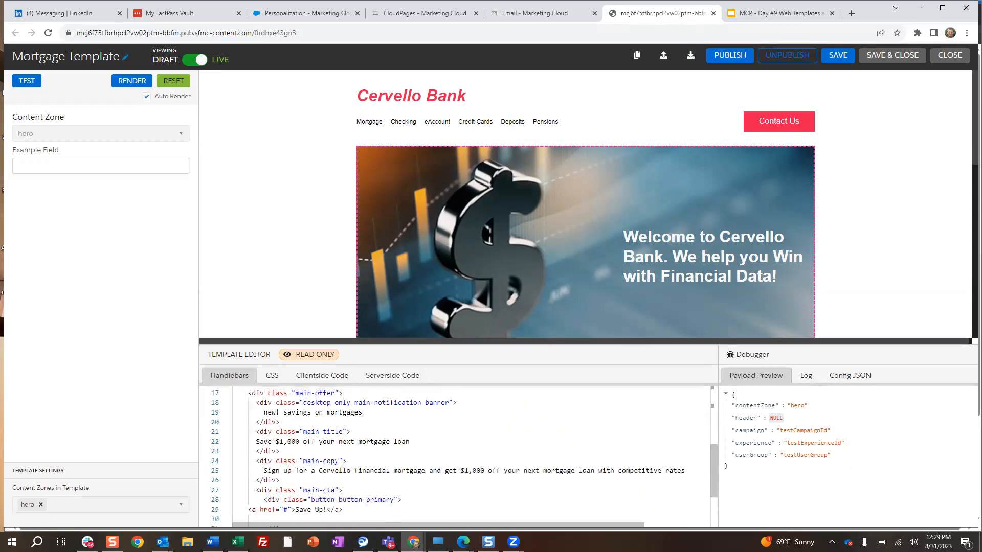
pyautogui.scroll(2, 342, 460)
pyautogui.scroll(3, 342, 461)
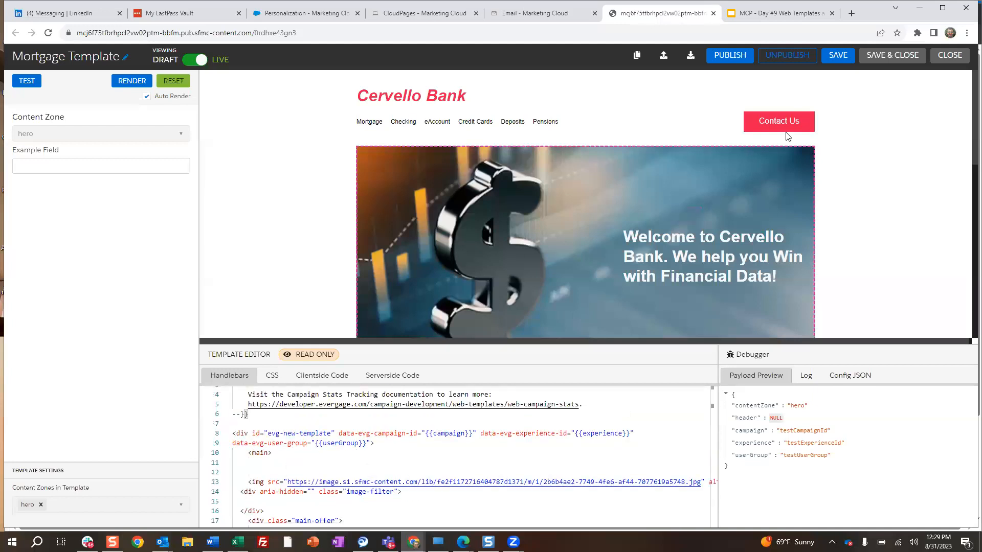
pyautogui.click(949, 56)
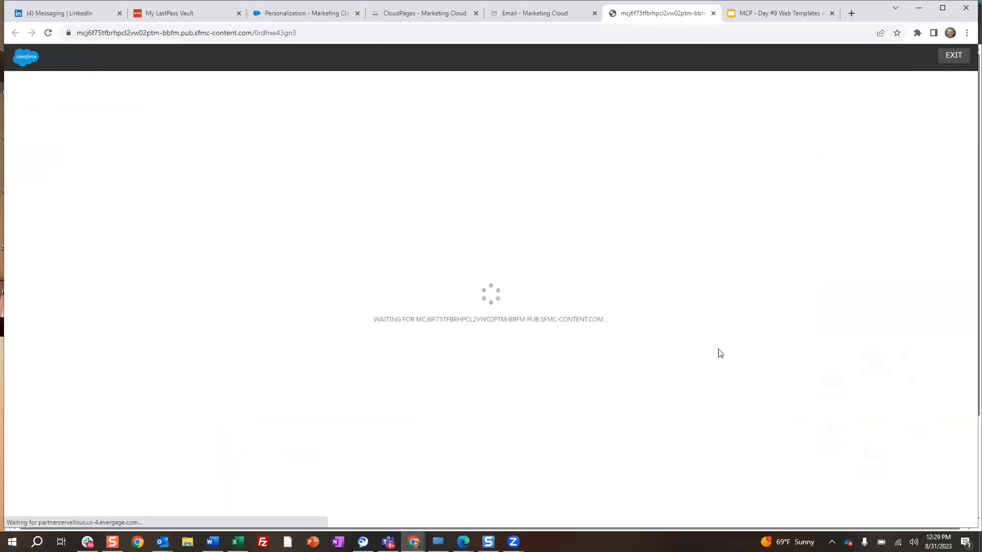
# Open the Mortgage Recos template, examine the Handlebars code for its Checking Account, Credit Cards and eAccount cards, and close it.
pyautogui.click(830, 402)
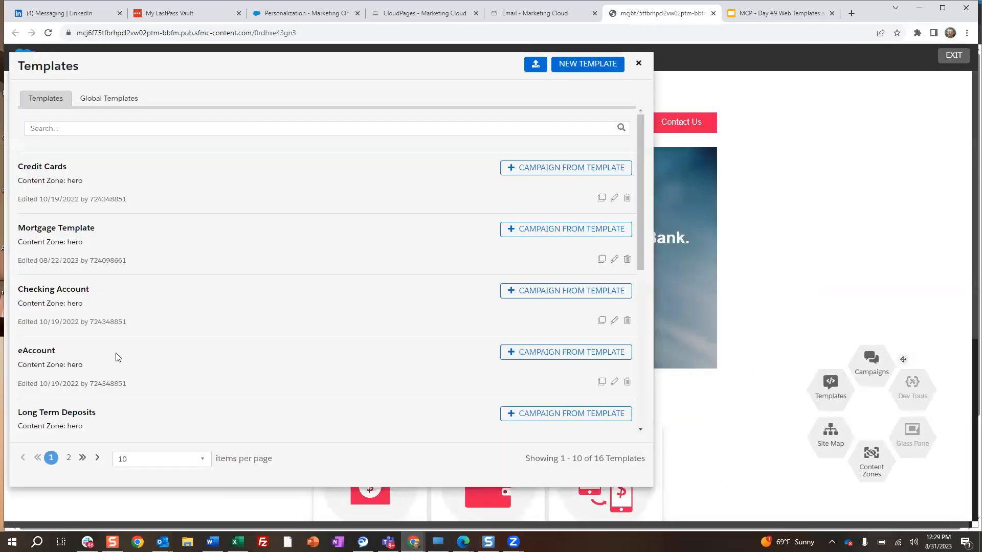
pyautogui.scroll(-4, 176, 320)
pyautogui.scroll(-2, 176, 320)
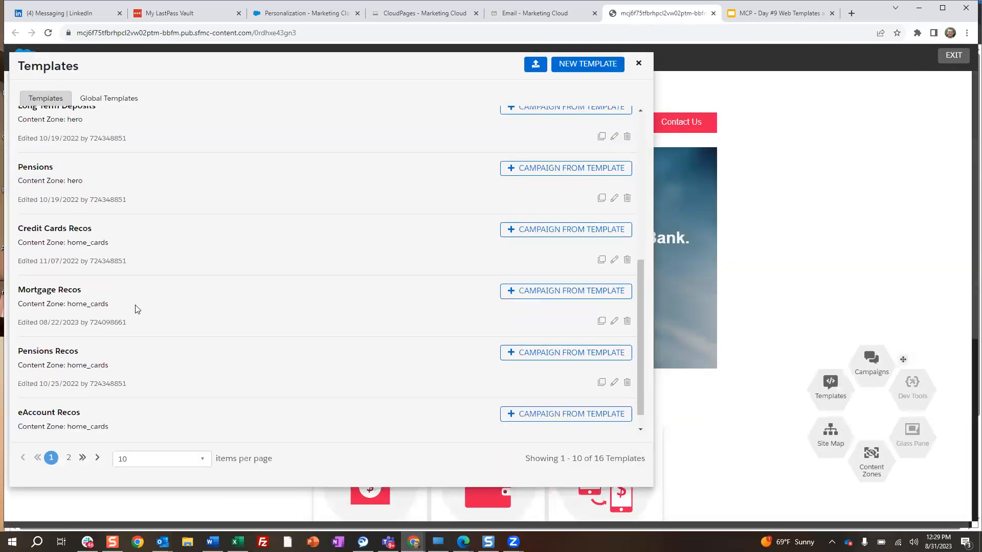
pyautogui.click(615, 322)
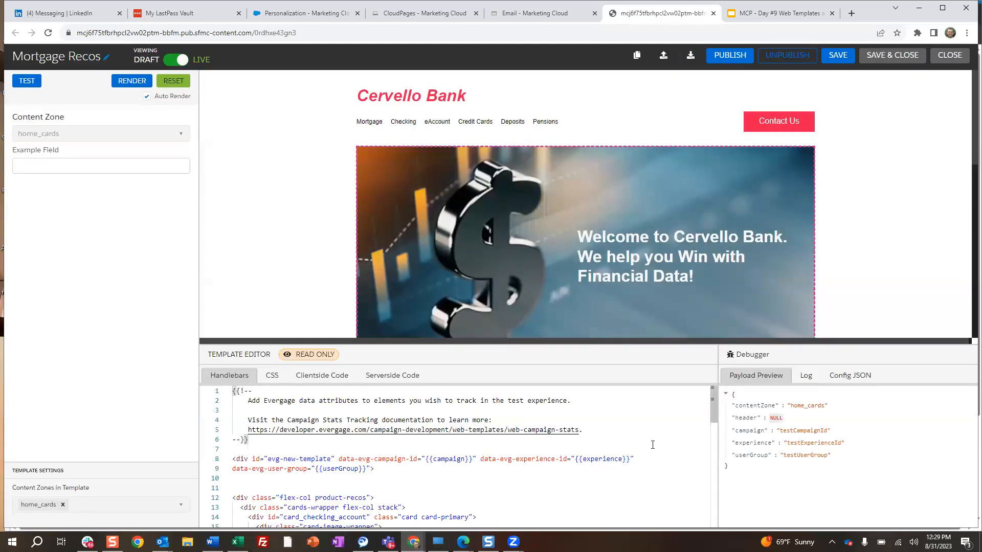
pyautogui.scroll(-3, 652, 444)
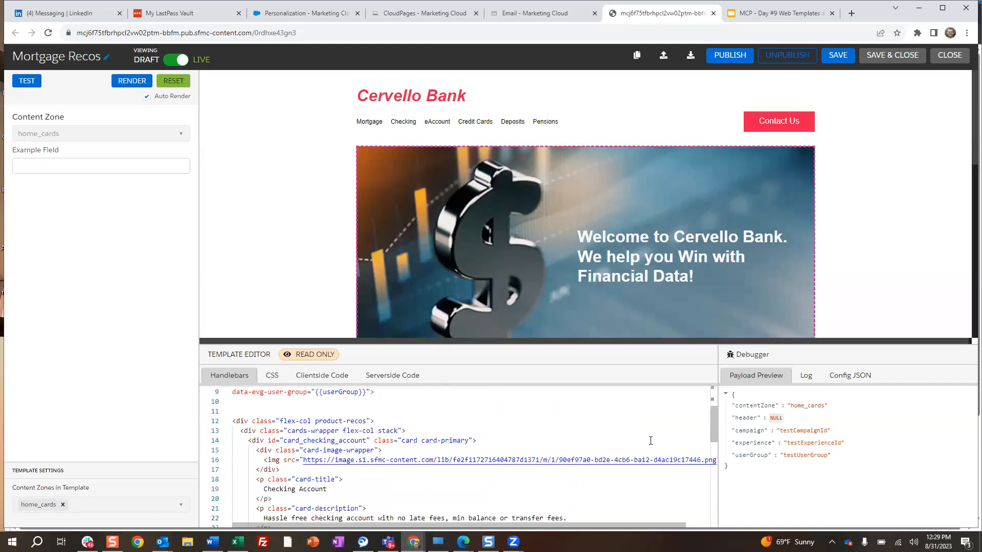
pyautogui.scroll(-1, 649, 440)
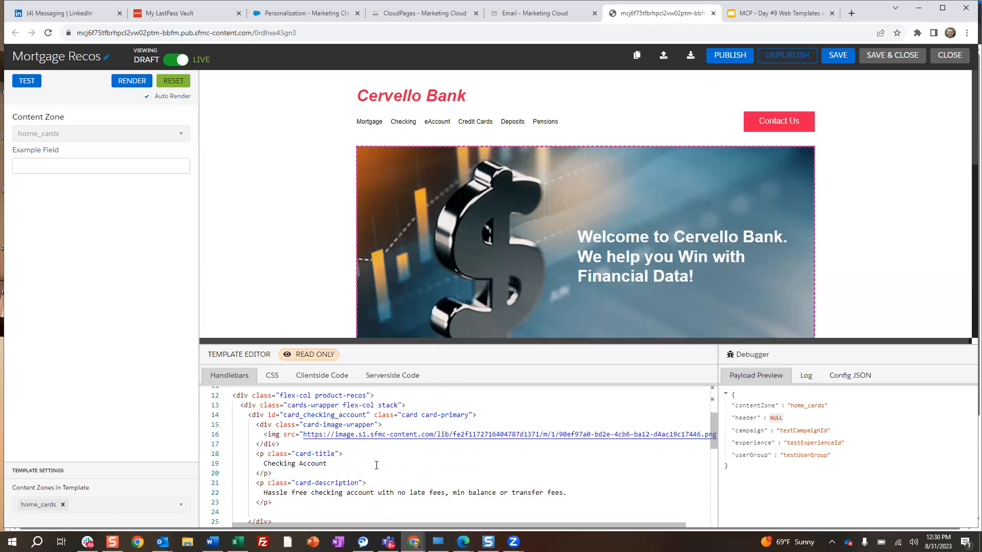
pyautogui.scroll(-3, 390, 454)
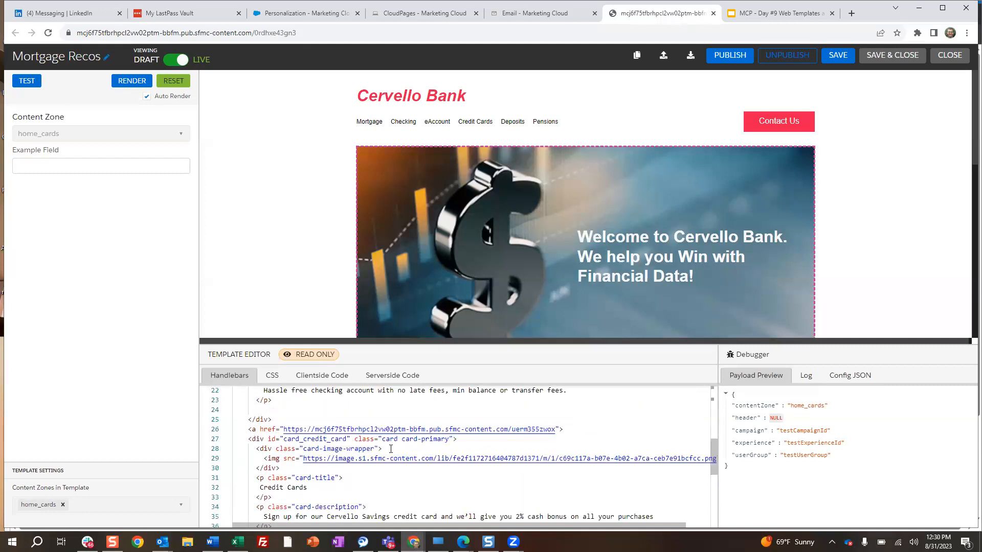
pyautogui.scroll(-1, 390, 447)
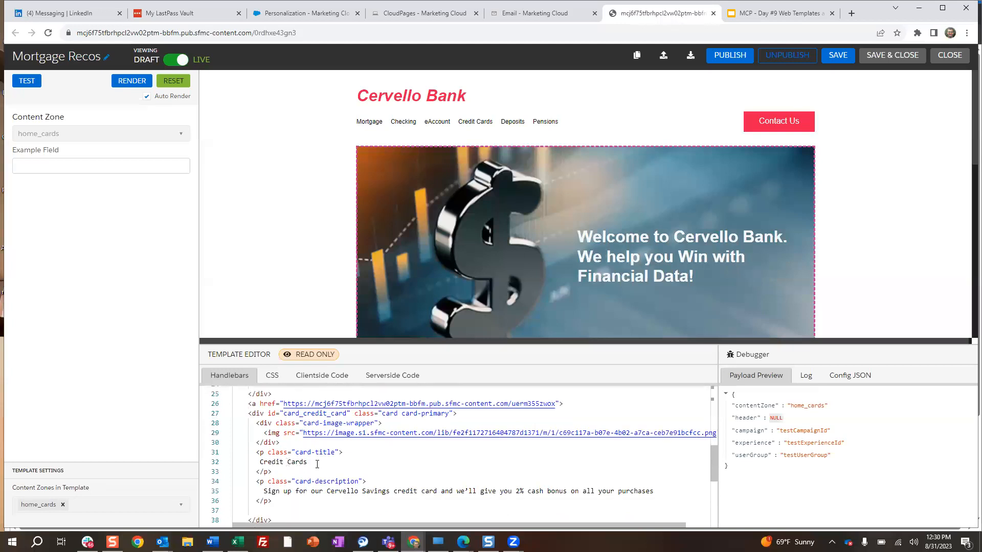
pyautogui.scroll(-4, 307, 464)
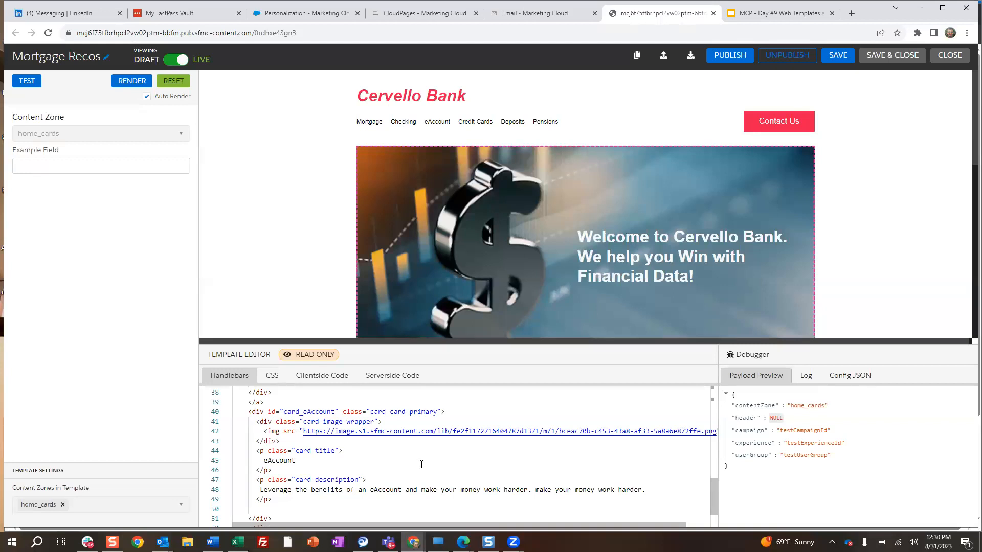
pyautogui.click(946, 56)
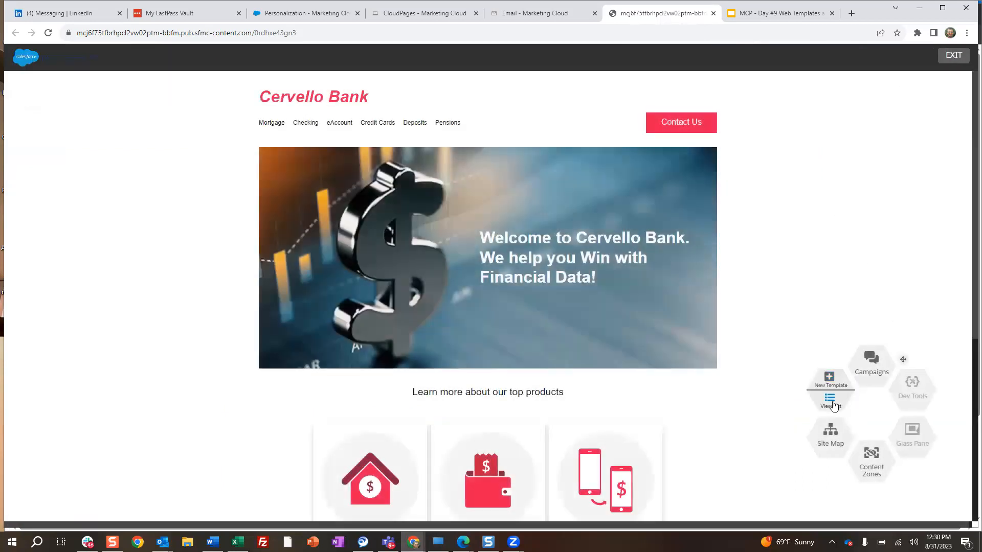
# Open the Mortgage Exit Popup template from the template list, examine its Handlebars code for the popup's text and buttons, and close it.
pyautogui.click(833, 404)
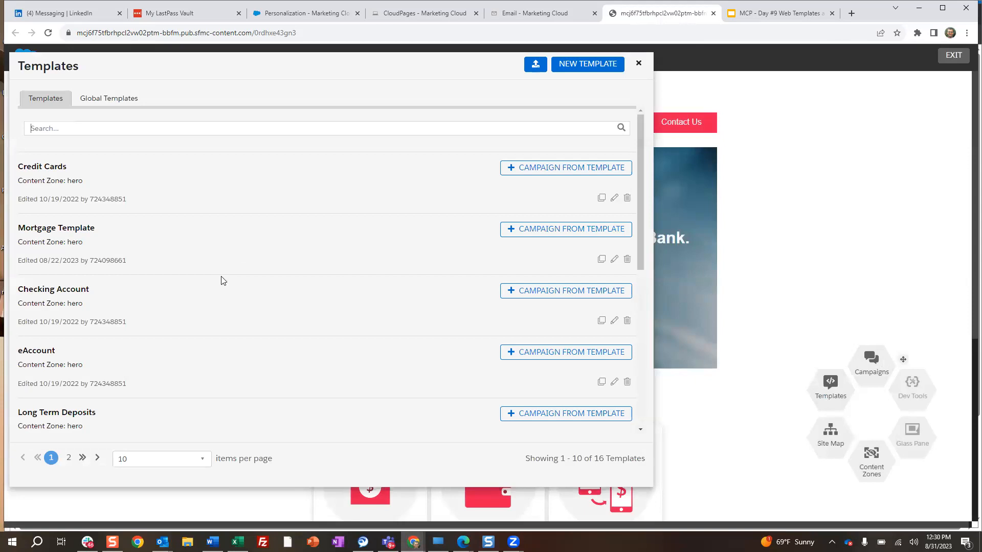
pyautogui.click(82, 457)
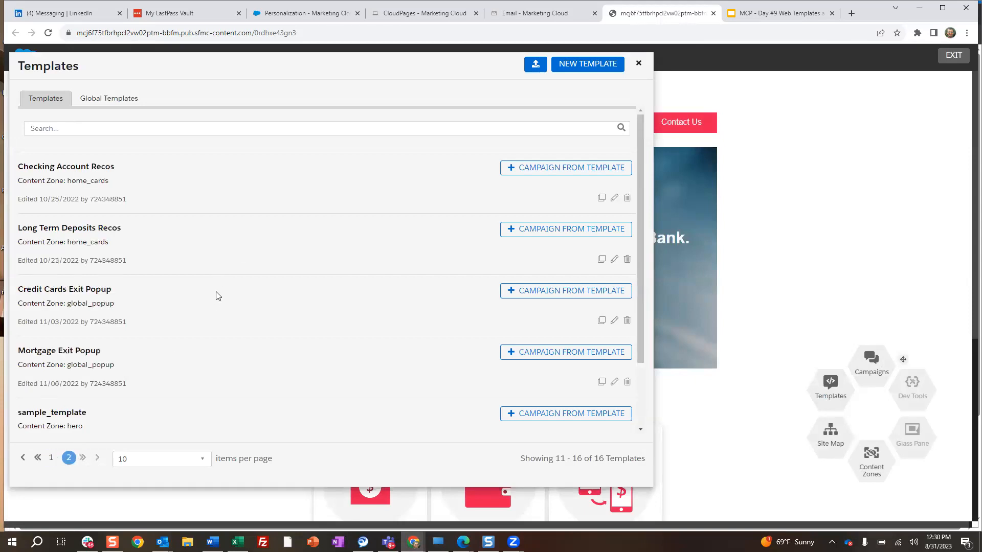
pyautogui.click(614, 382)
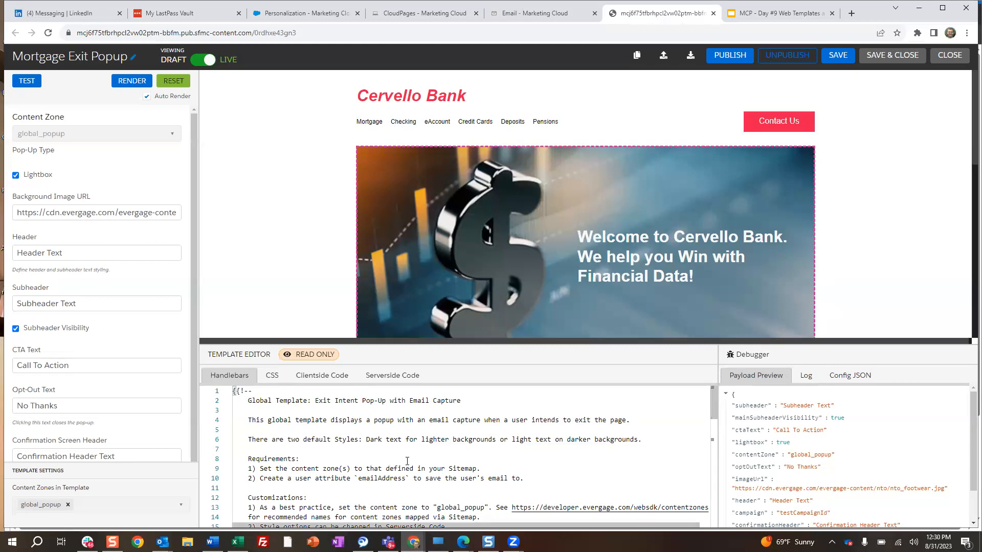
pyautogui.scroll(-5, 401, 447)
pyautogui.scroll(-3, 401, 447)
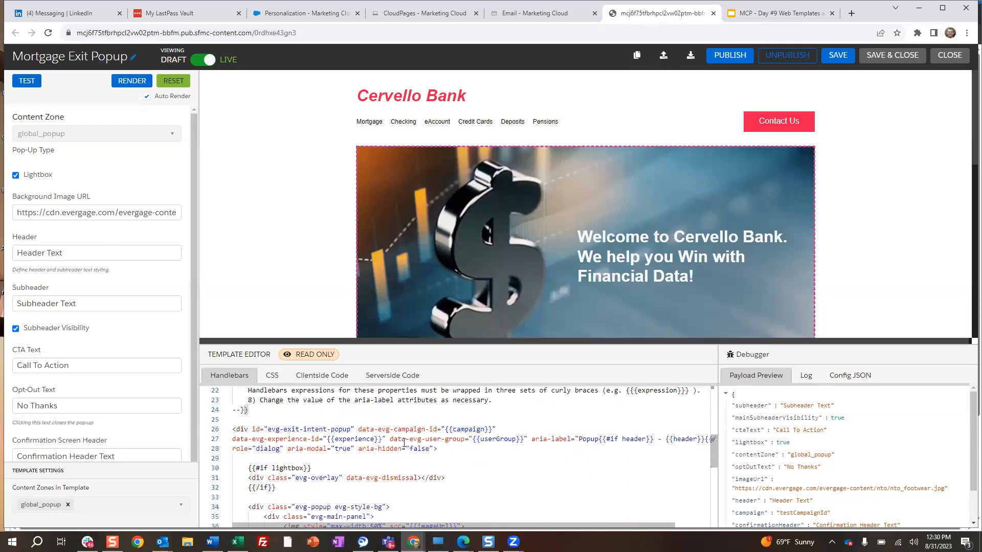
pyautogui.scroll(-2, 403, 442)
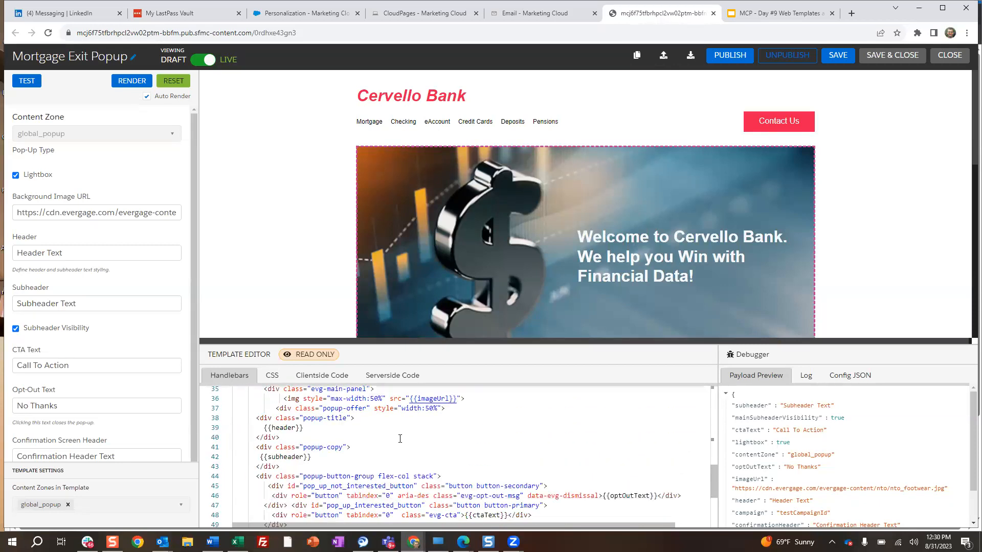
pyautogui.scroll(-2, 441, 442)
pyautogui.scroll(-3, 443, 444)
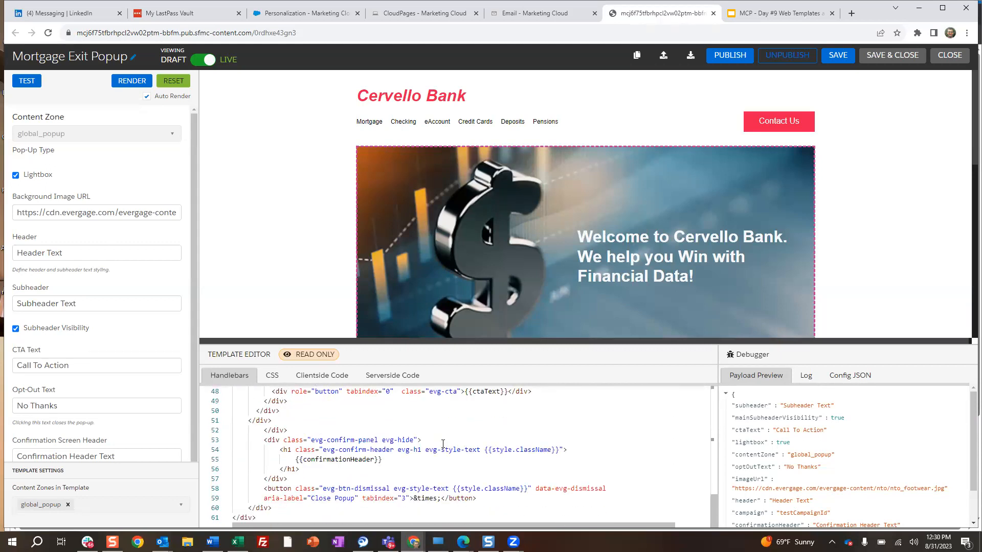
pyautogui.scroll(5, 443, 445)
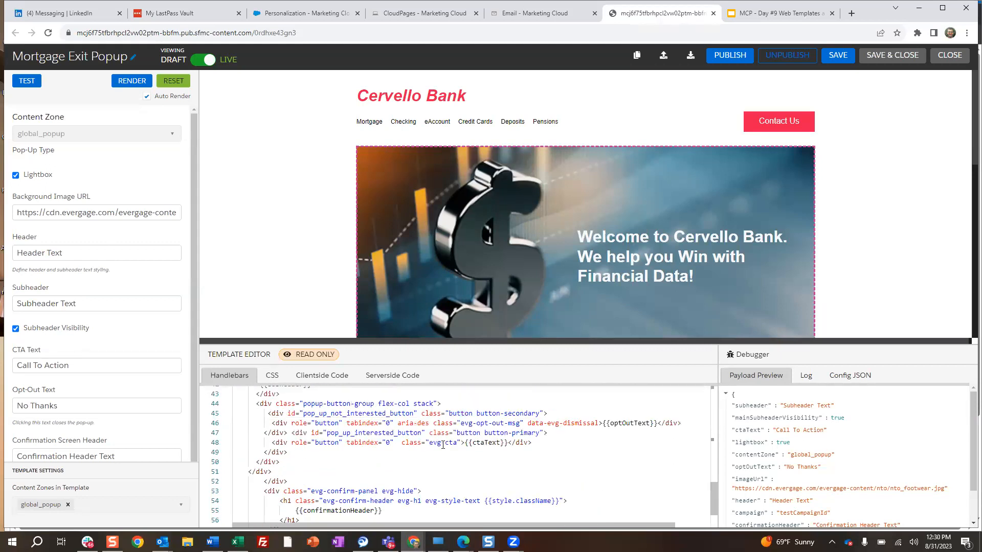
pyautogui.scroll(4, 443, 444)
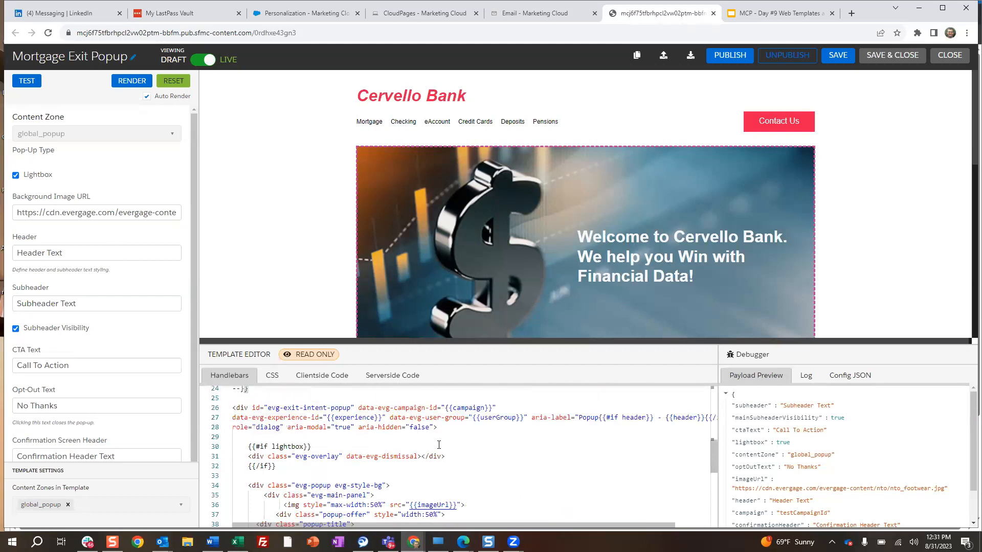
pyautogui.click(947, 59)
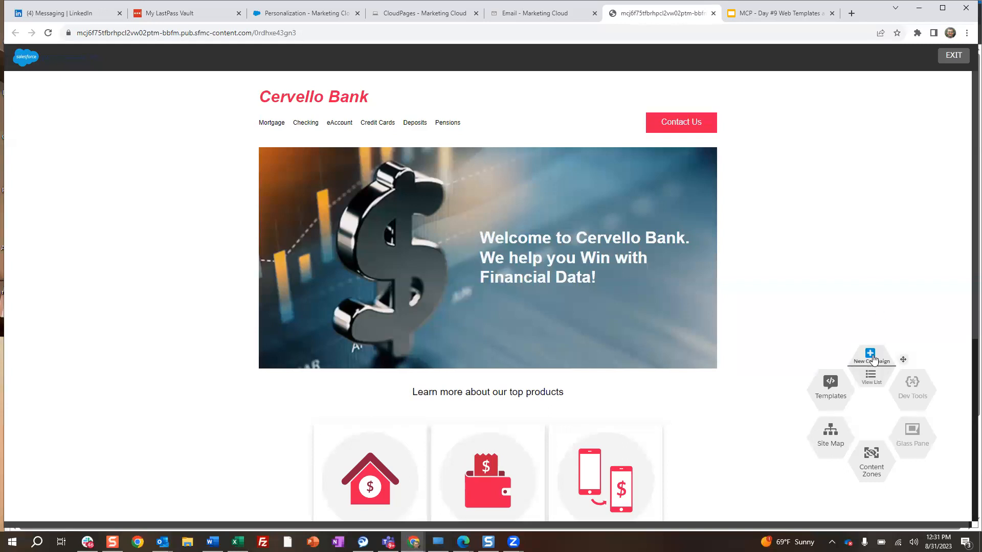
# Create a new web campaign and name it Home Page Hero Test.
pyautogui.click(871, 359)
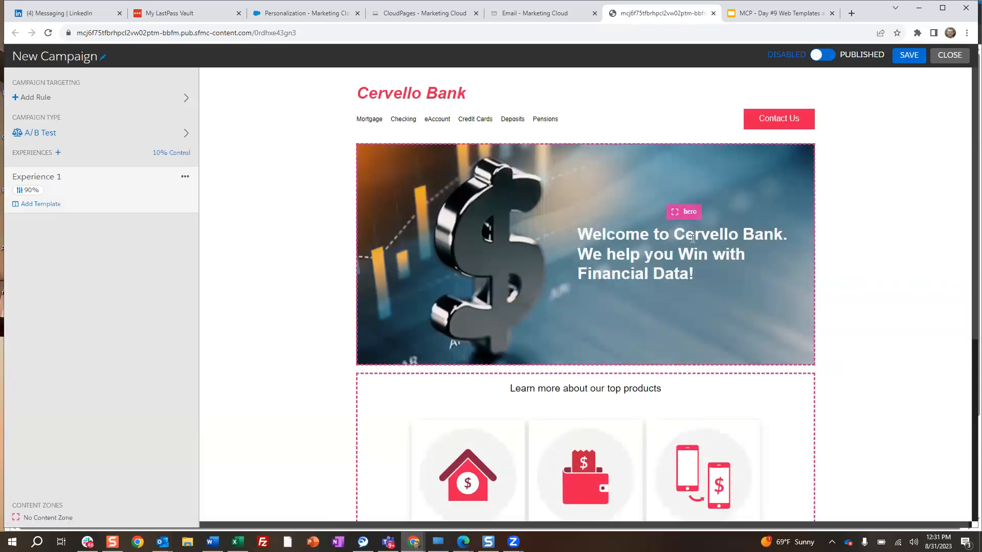
pyautogui.click(103, 59)
pyautogui.doubleClick(80, 55)
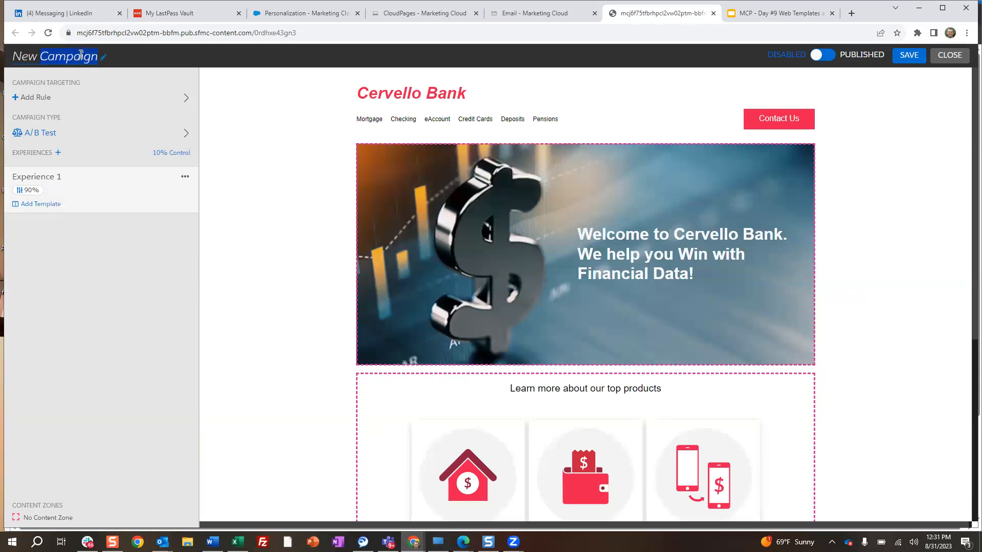
pyautogui.tripleClick(80, 51)
pyautogui.write('H')
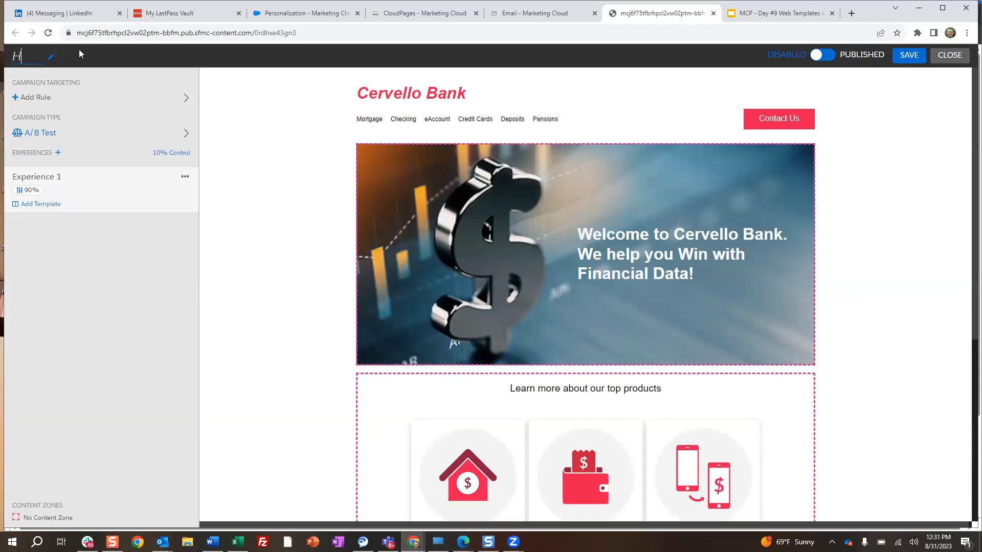
pyautogui.write('ome Page Hero Test')
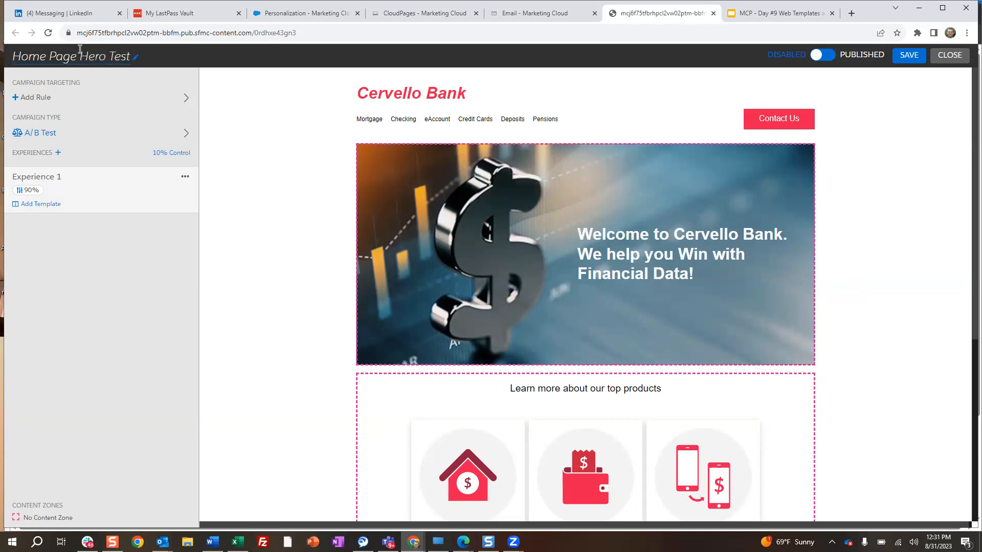
# Add an Audience Segment rule to the campaign targeting.
pyautogui.click(34, 101)
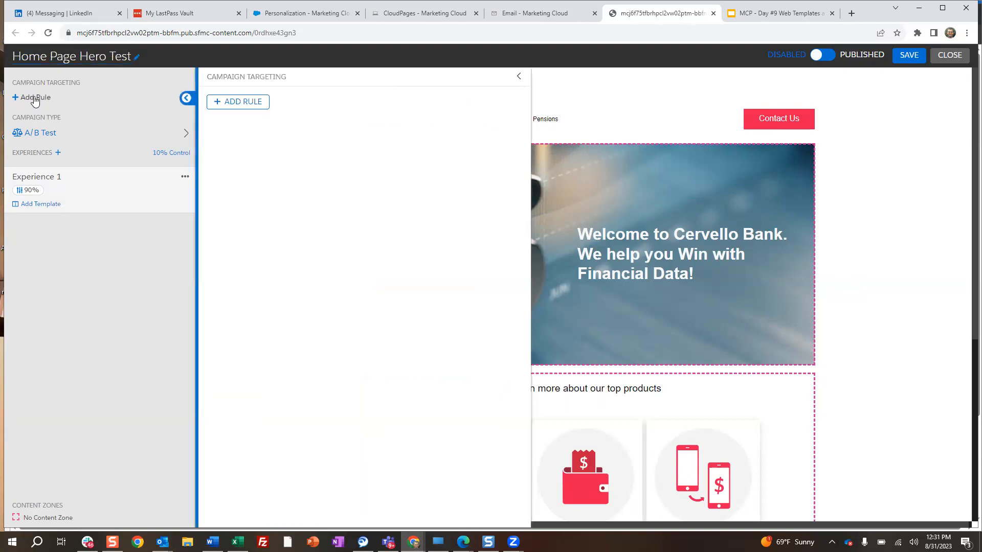
pyautogui.click(242, 105)
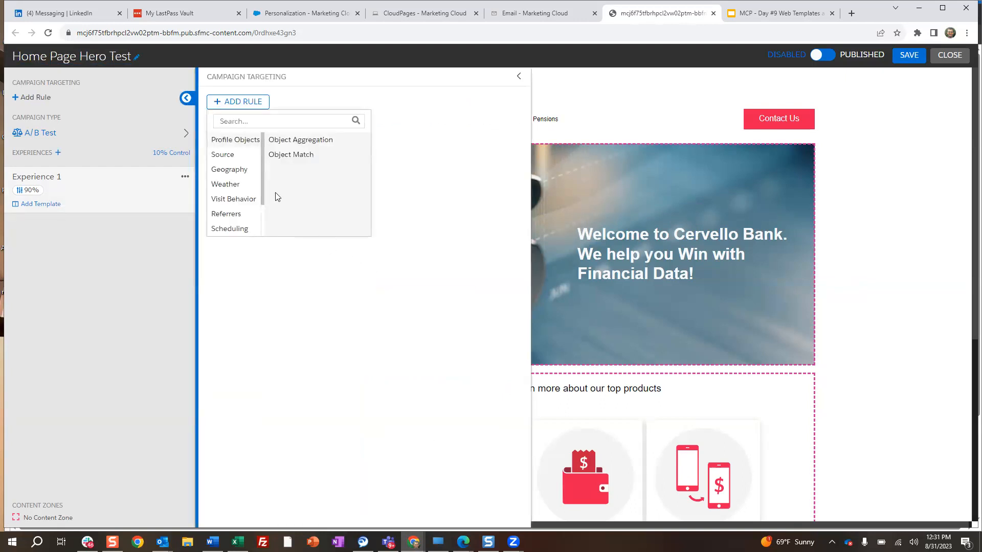
pyautogui.moveTo(262, 172); pyautogui.dragTo(264, 213)
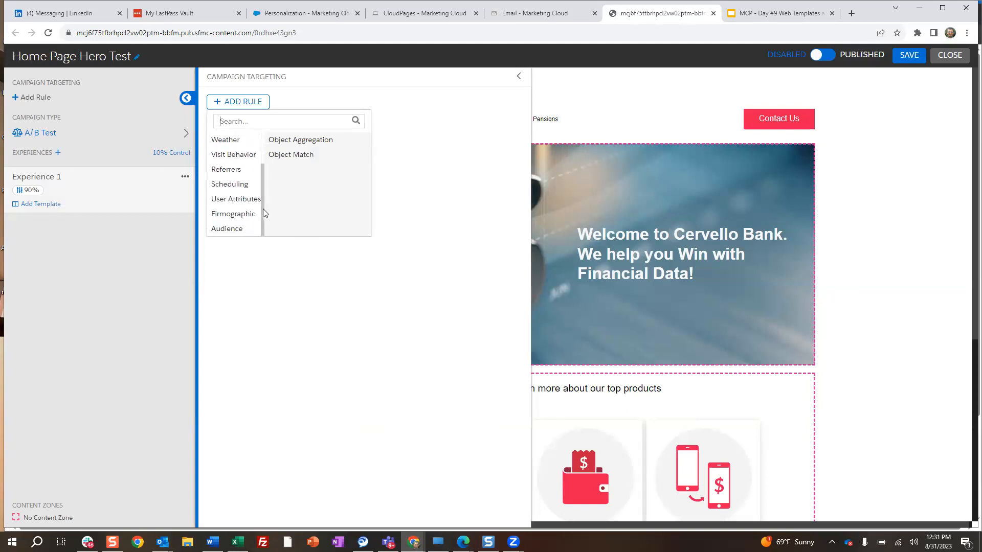
pyautogui.click(227, 229)
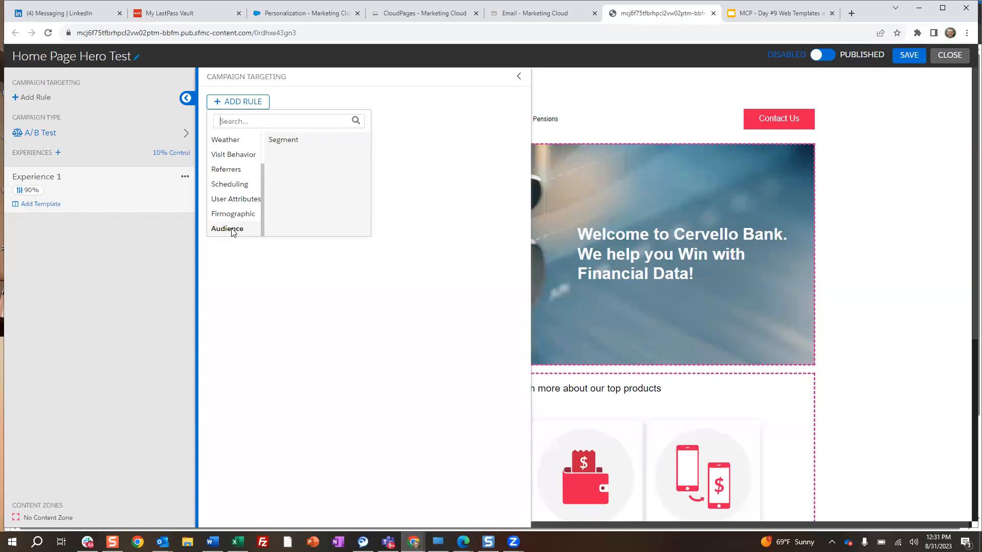
pyautogui.click(289, 144)
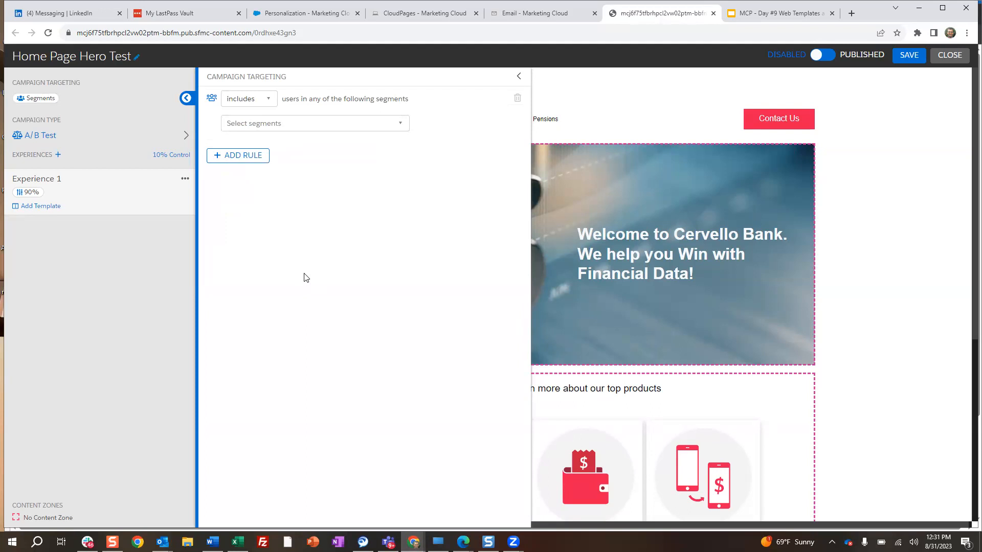
# Include users in the Mortgage and Credit Cards segments in the campaign's targeting rule.
pyautogui.click(325, 125)
pyautogui.scroll(-10, 314, 200)
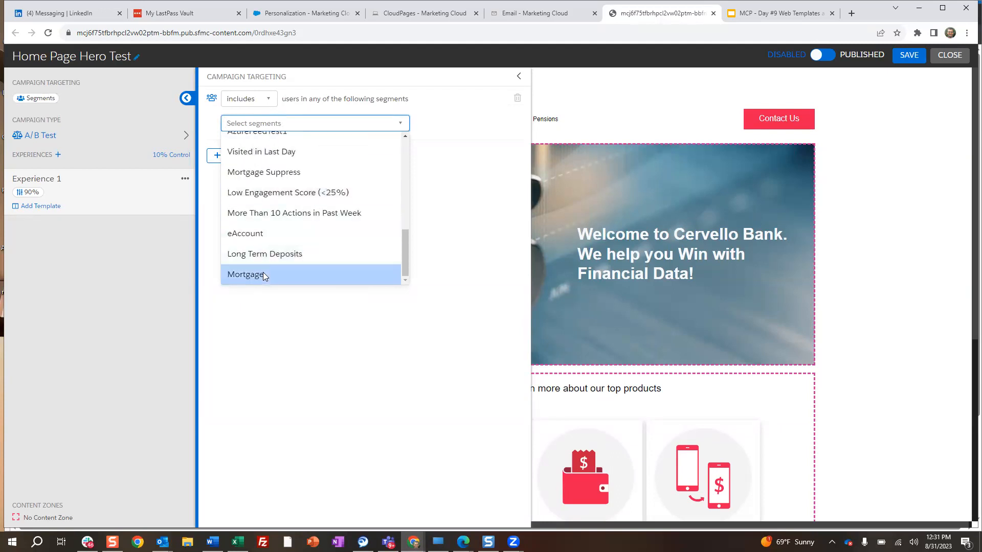
pyautogui.click(264, 274)
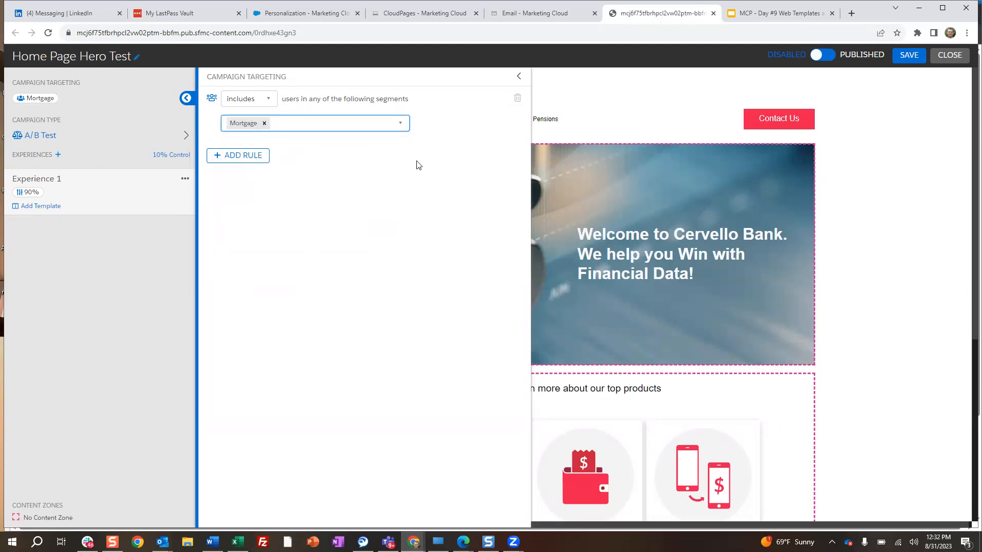
pyautogui.click(399, 123)
pyautogui.scroll(-2, 297, 205)
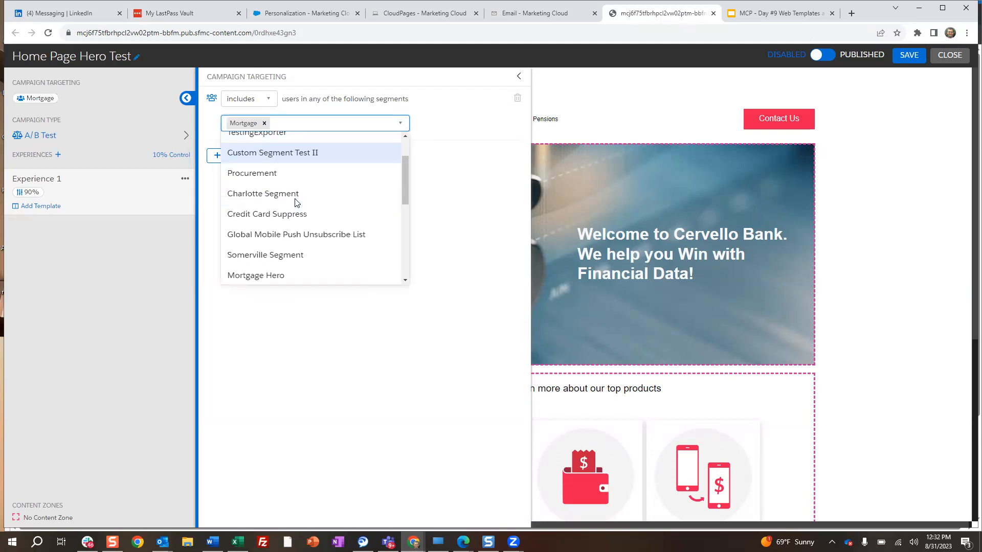
pyautogui.click(261, 243)
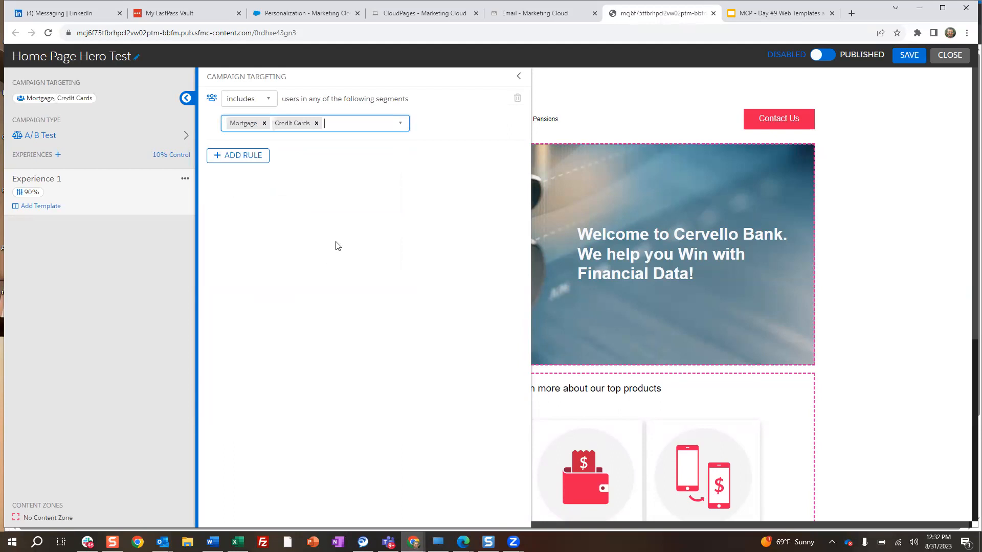
# Look up the Mortgage user segment in Personalization, examine its setup rules, and return to the campaign editor.
pyautogui.click(322, 15)
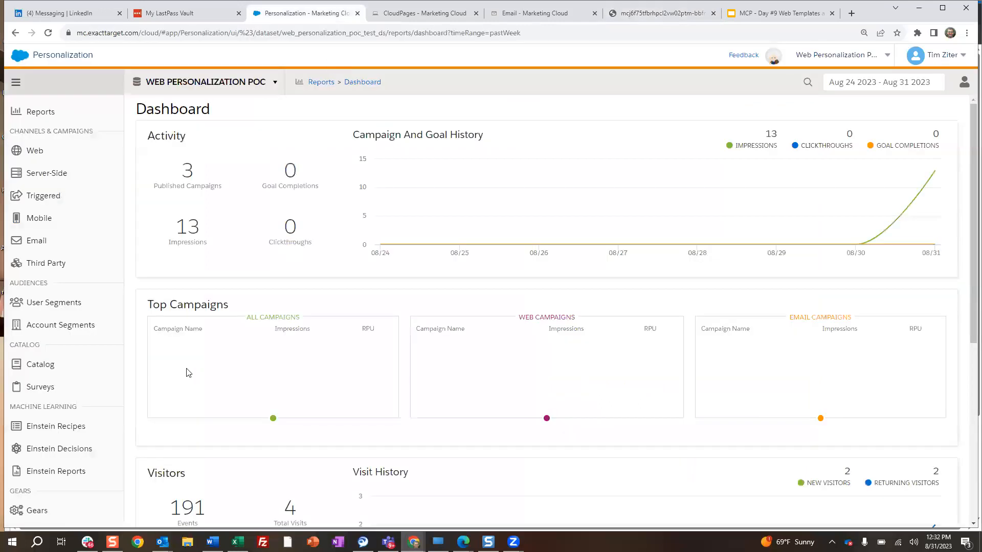
pyautogui.click(66, 303)
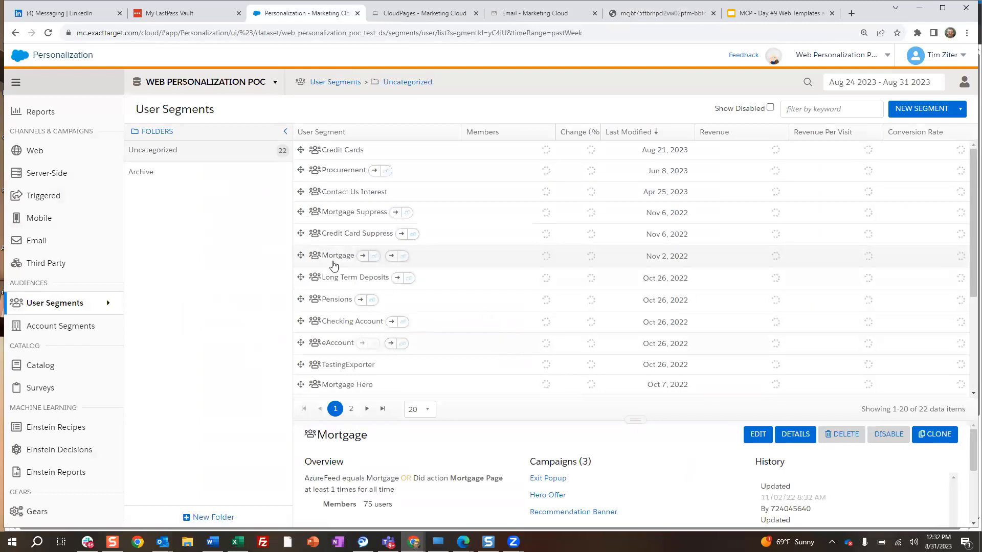
pyautogui.moveTo(90, 310)
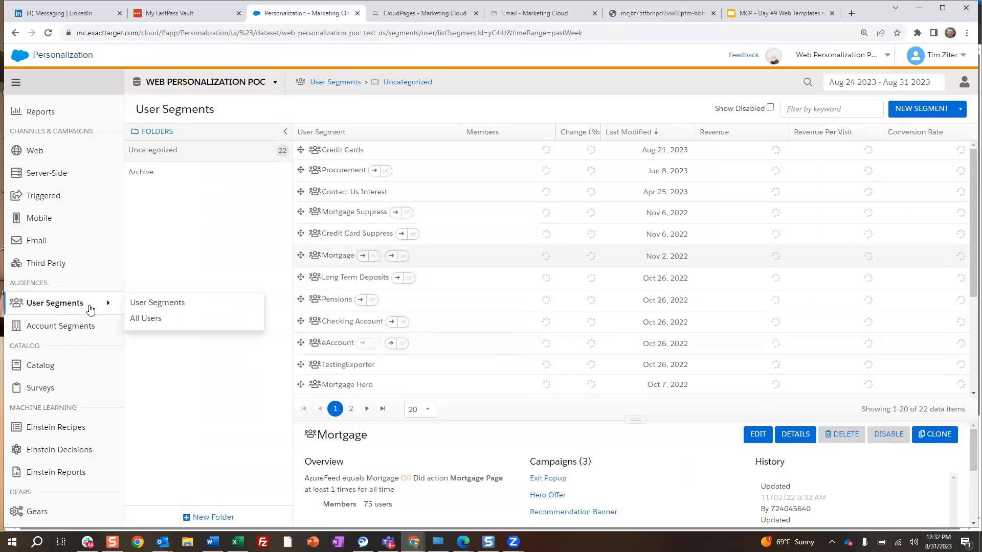
pyautogui.click(342, 259)
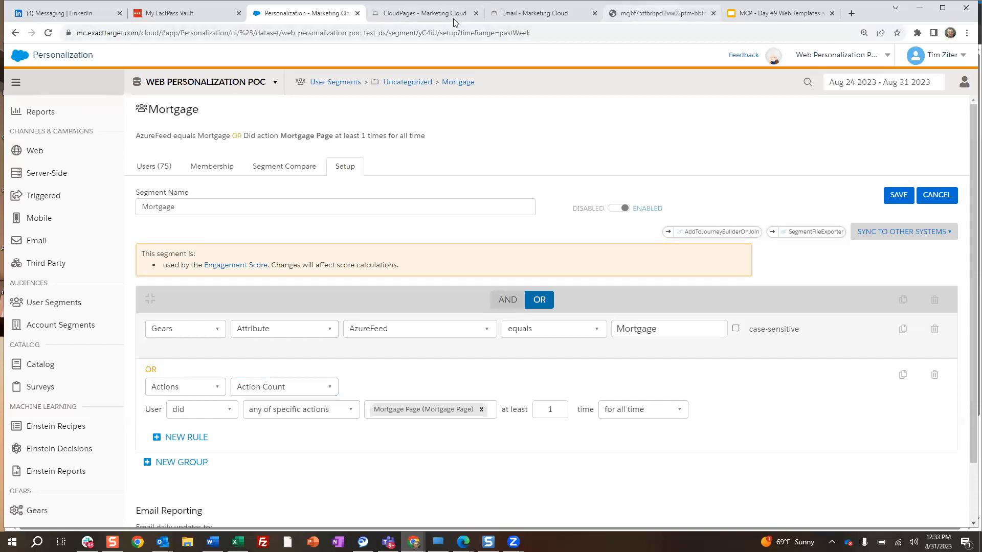
pyautogui.hotkey('ctrl', '6')
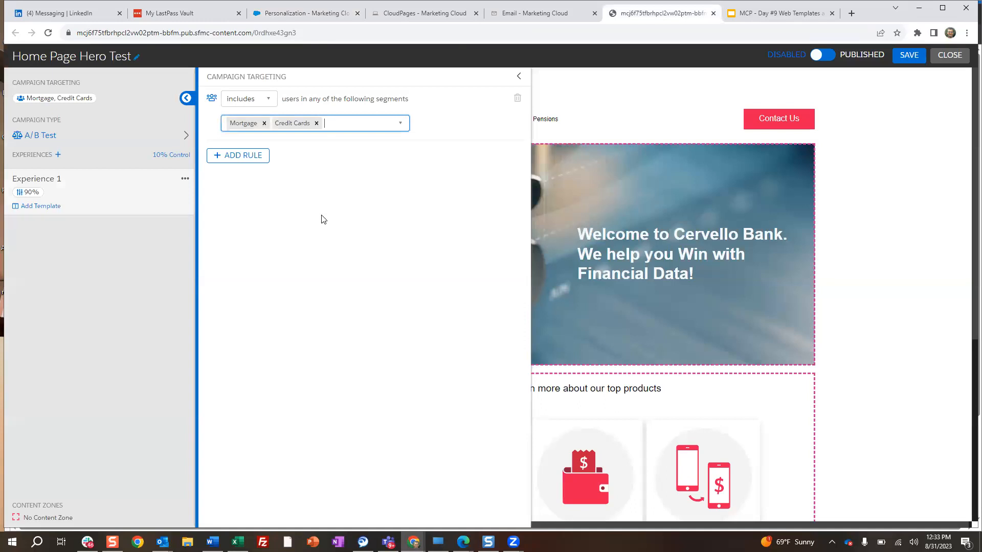
# Change the campaign type to Rule Based Test and set the control group to 0%.
pyautogui.click(40, 135)
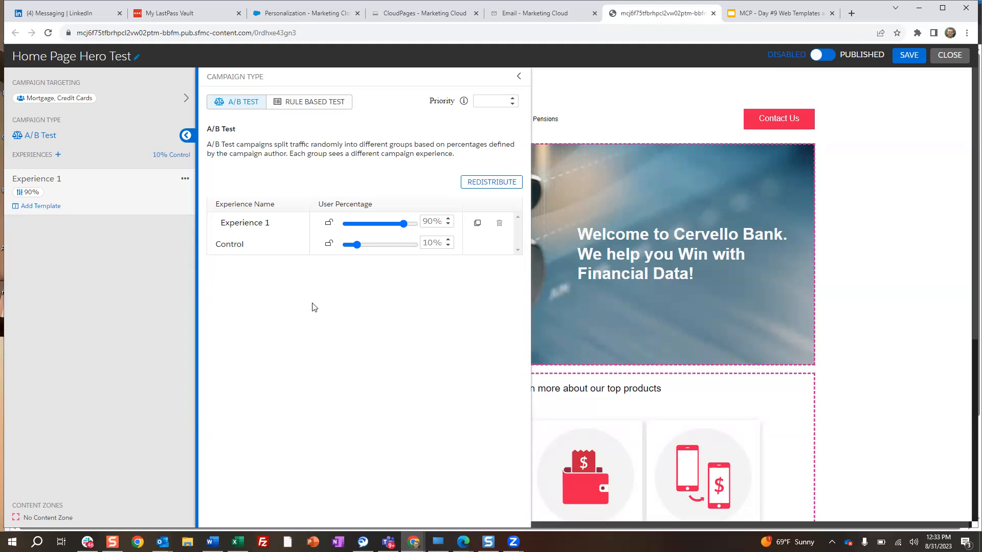
pyautogui.click(315, 108)
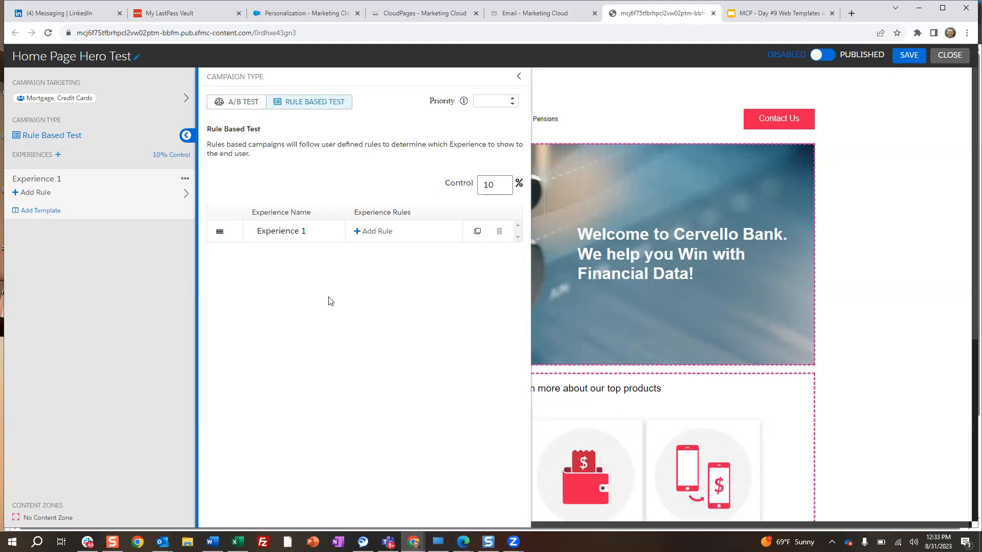
pyautogui.click(492, 185)
pyautogui.moveTo(492, 185); pyautogui.dragTo(484, 184)
pyautogui.write('0')
pyautogui.click(424, 294)
# Add an Audience Segment rule to Experience 1 that includes users in the Mortgage segment.
pyautogui.click(18, 195)
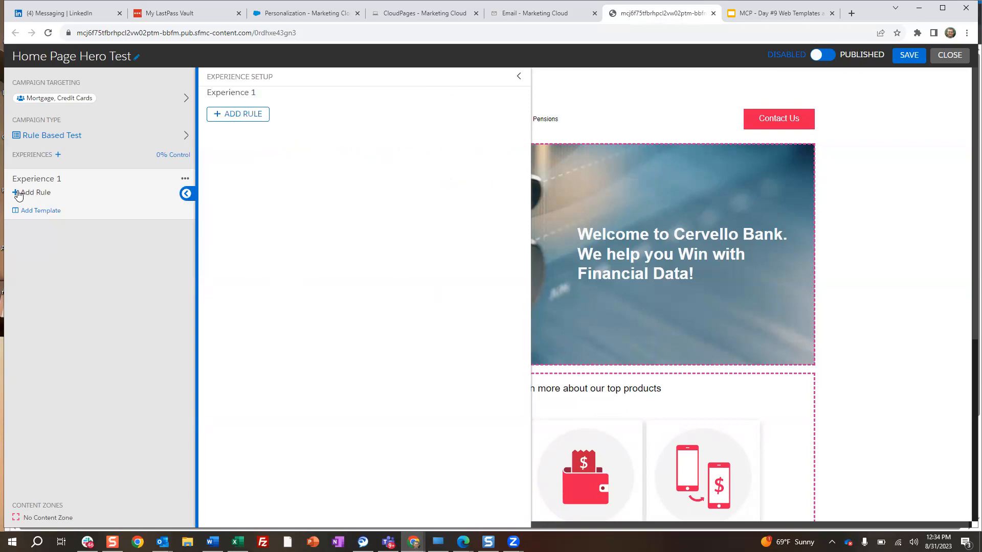
pyautogui.click(258, 116)
pyautogui.scroll(-2, 263, 187)
pyautogui.moveTo(231, 245)
pyautogui.click(288, 152)
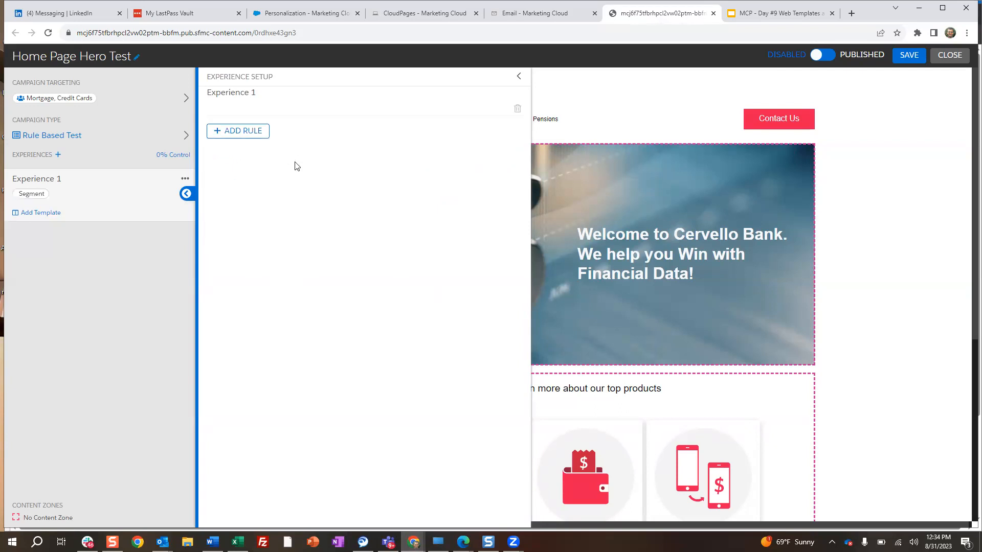
pyautogui.click(330, 136)
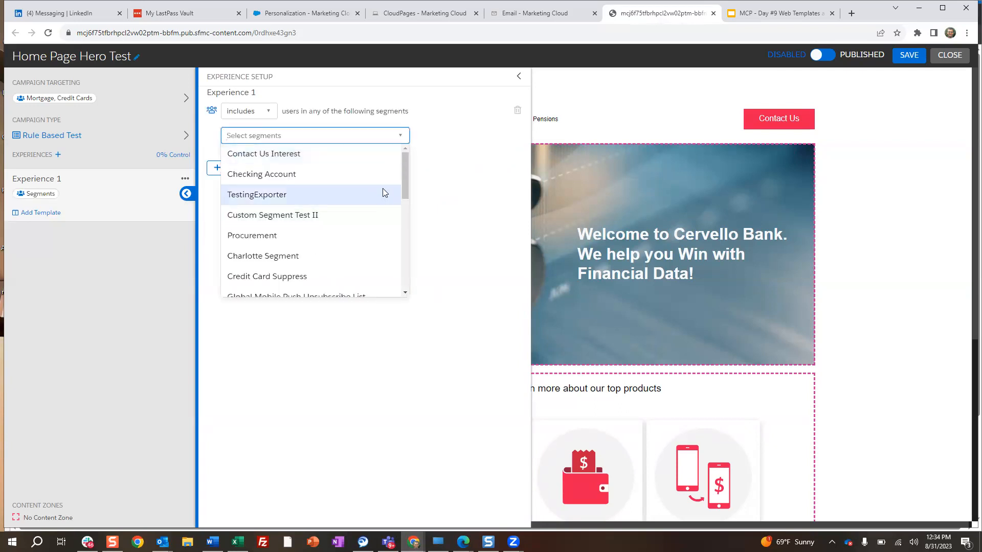
pyautogui.moveTo(407, 182); pyautogui.dragTo(421, 293)
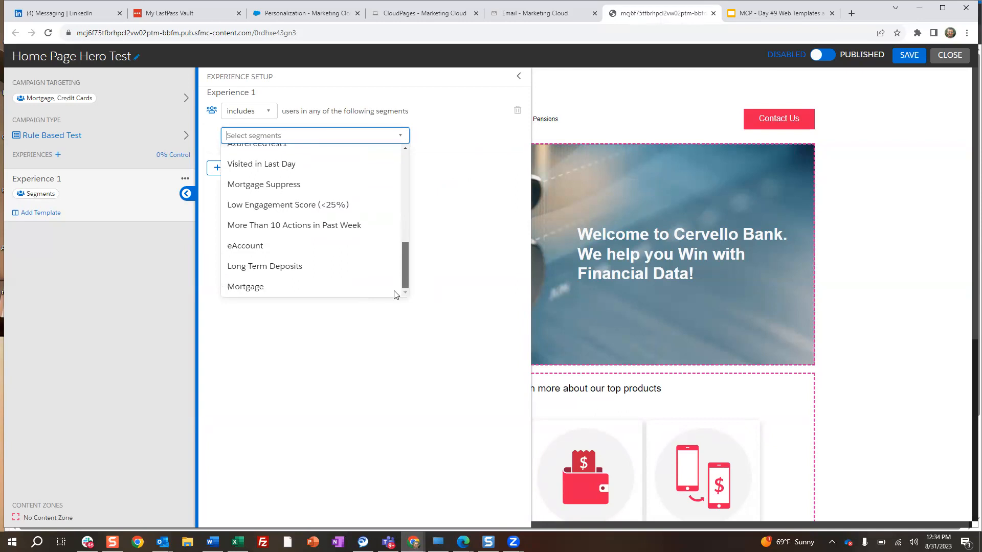
pyautogui.click(285, 286)
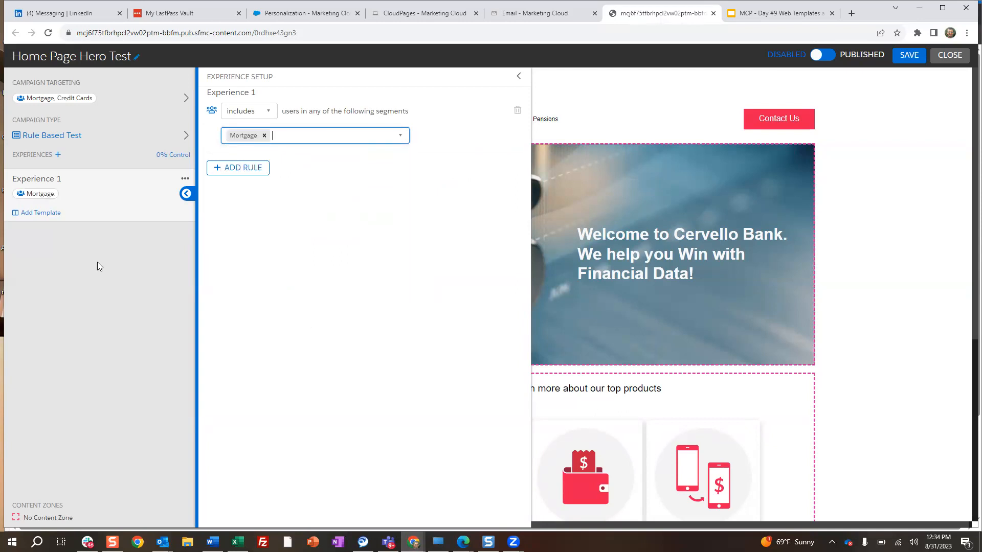
# Assign the Mortgage Template to Experience 1 and return to the list of all experiences.
pyautogui.click(51, 213)
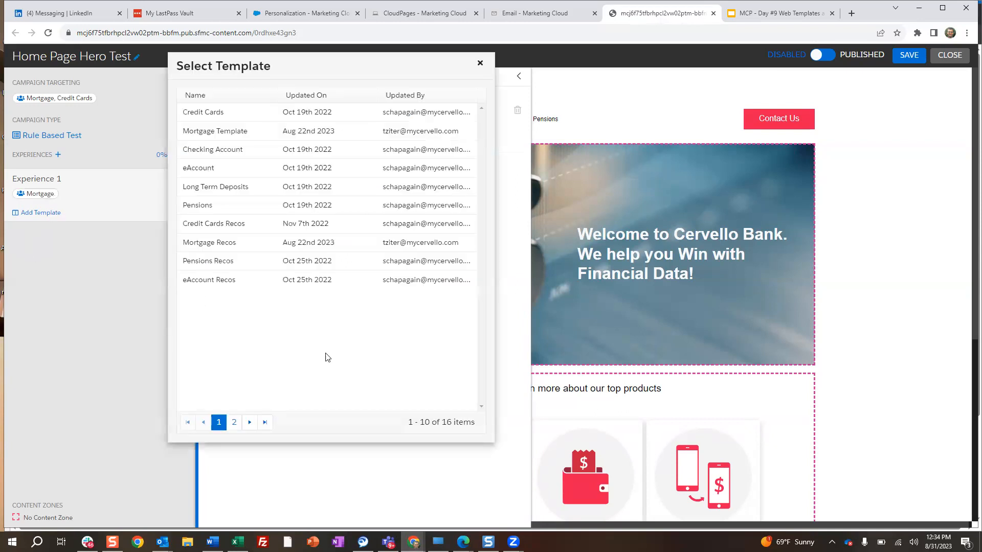
pyautogui.click(234, 134)
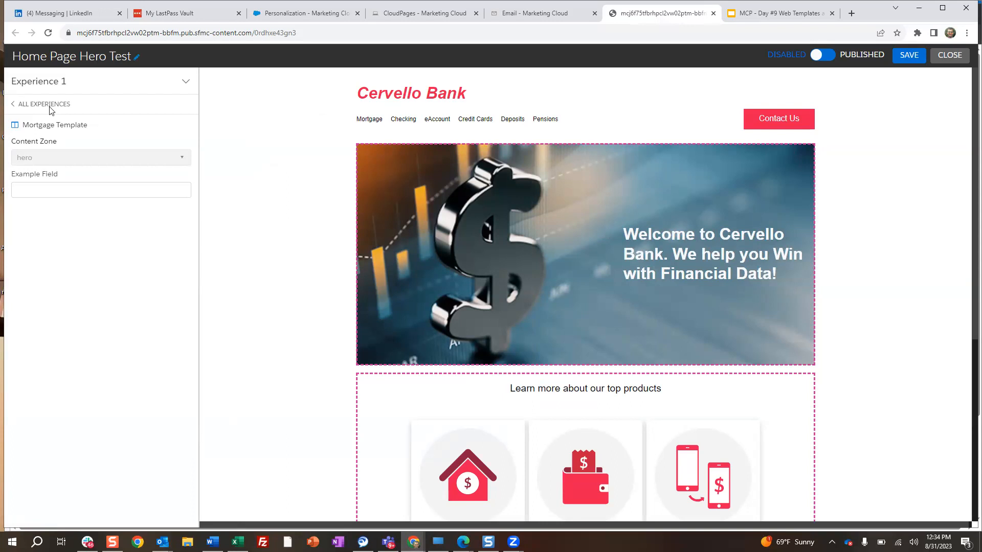
pyautogui.click(14, 105)
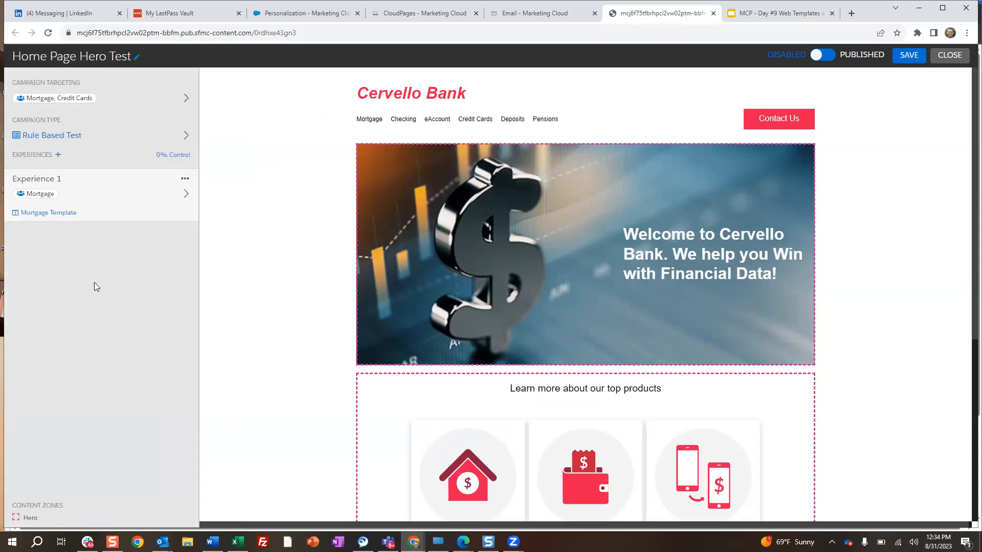
# Create Experience 2 with an Audience Segment rule that includes users in the Credit Cards segment.
pyautogui.click(58, 155)
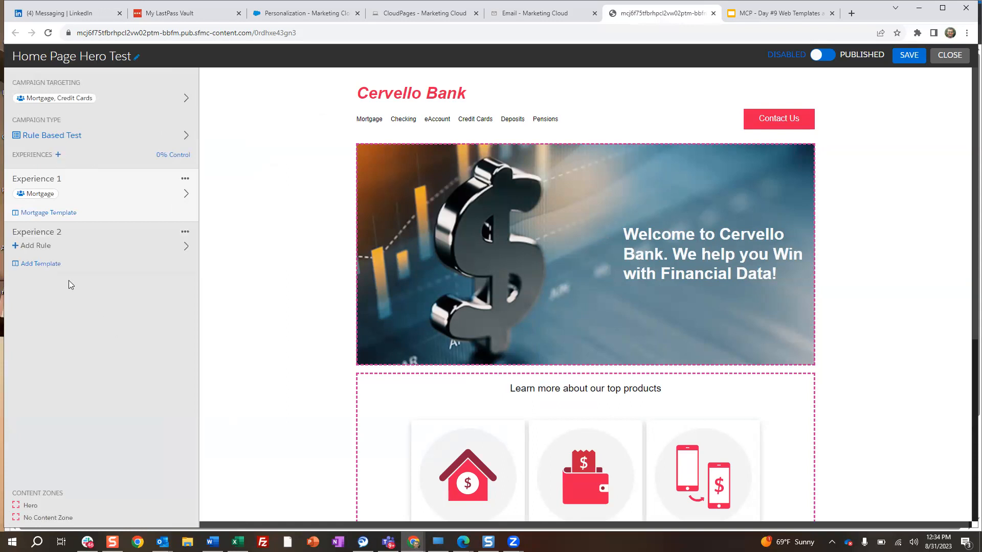
pyautogui.click(43, 246)
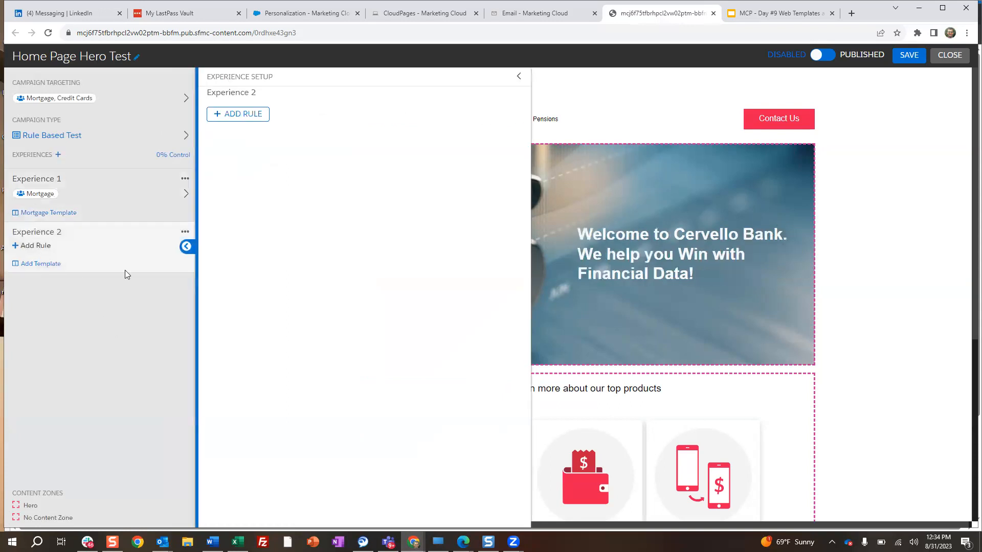
pyautogui.click(252, 115)
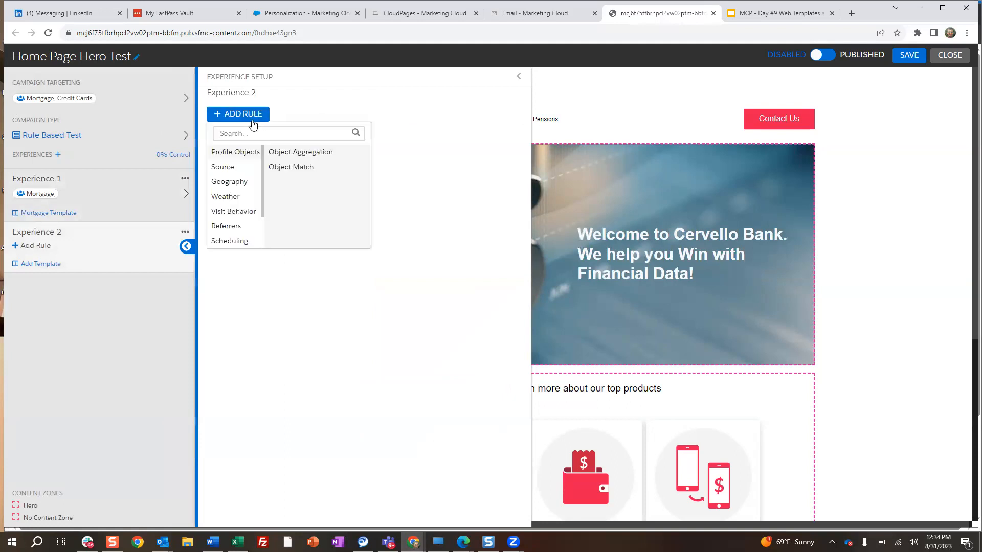
pyautogui.scroll(-2, 257, 169)
pyautogui.click(238, 243)
pyautogui.click(283, 153)
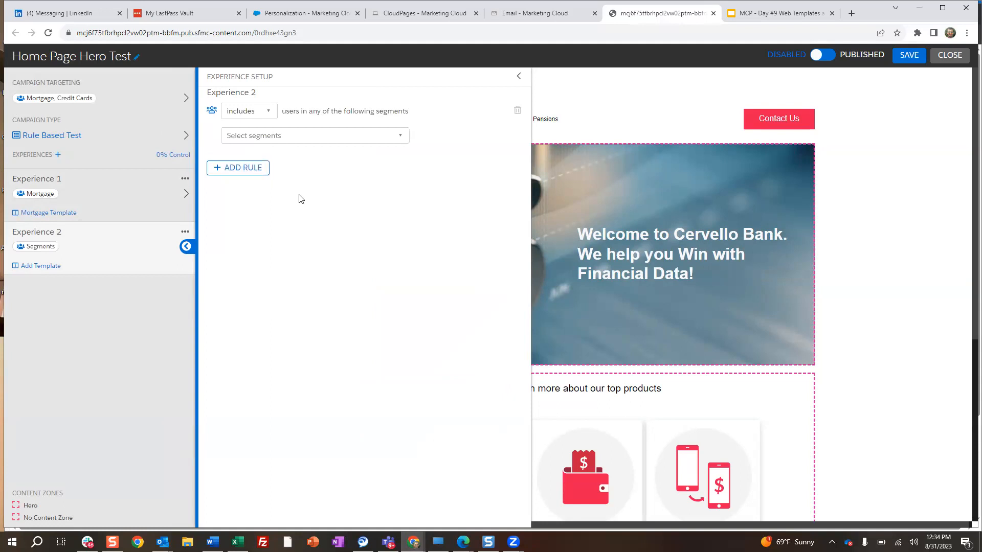
pyautogui.click(315, 138)
pyautogui.scroll(-3, 310, 221)
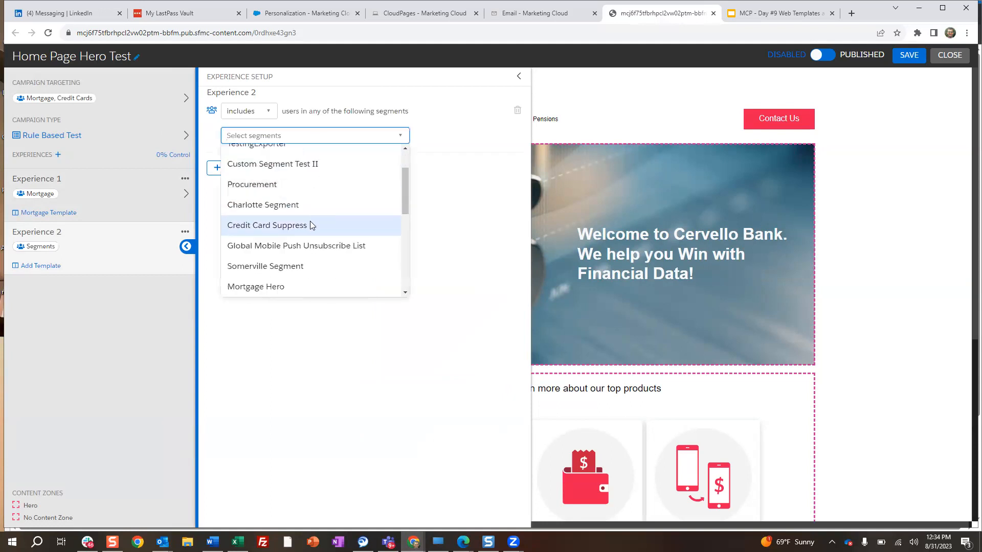
pyautogui.scroll(-3, 307, 225)
pyautogui.click(268, 206)
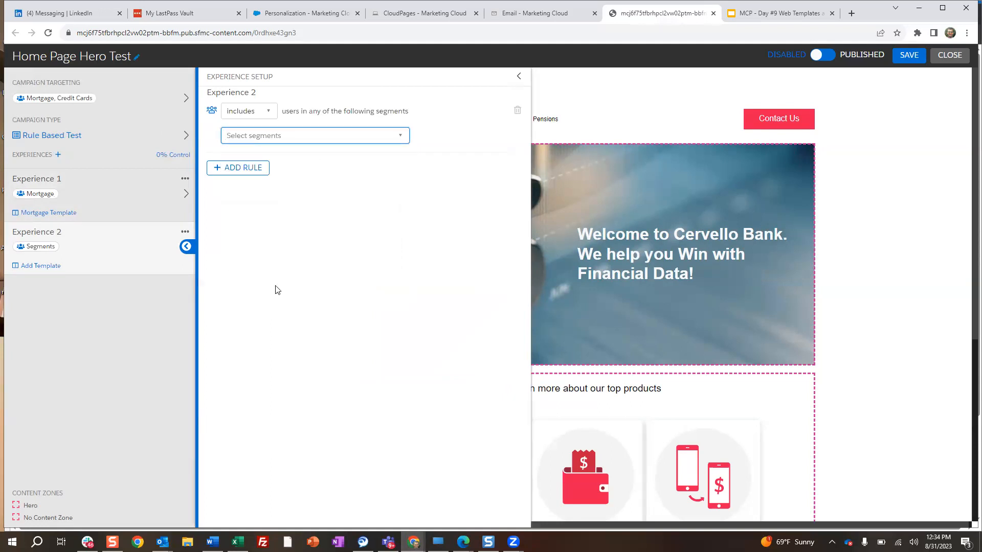
# Assign the Credit Cards template to Experience 2 and return to the list of all experiences.
pyautogui.click(46, 266)
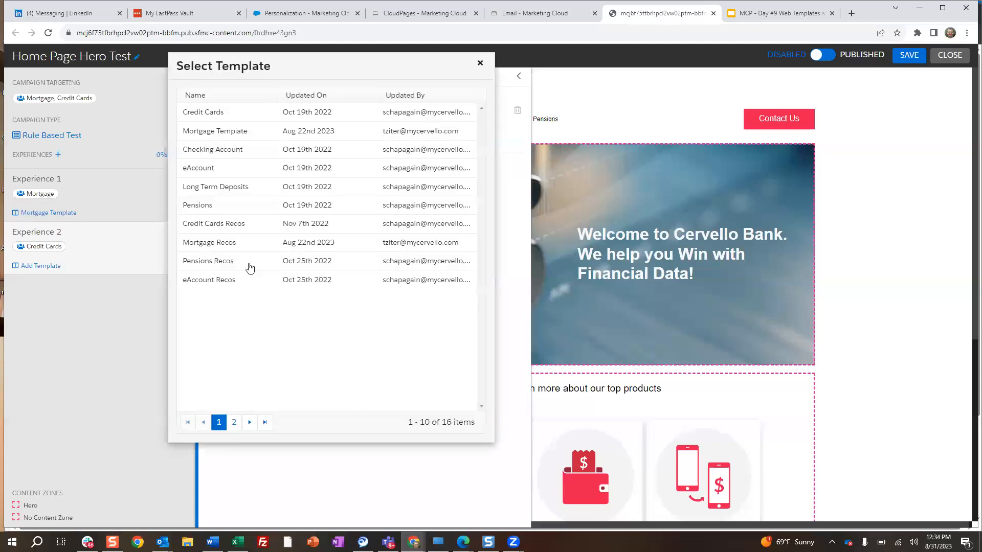
pyautogui.click(213, 115)
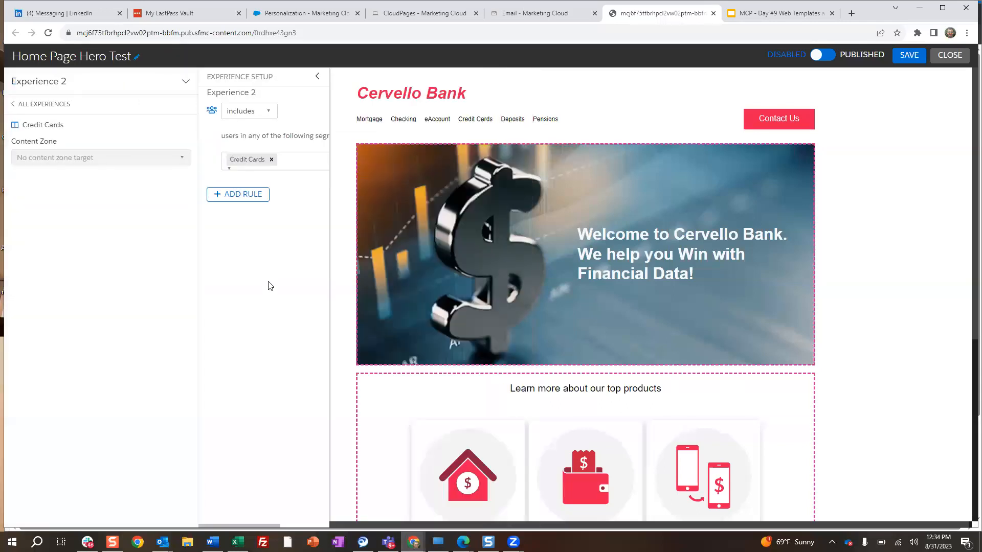
pyautogui.click(15, 105)
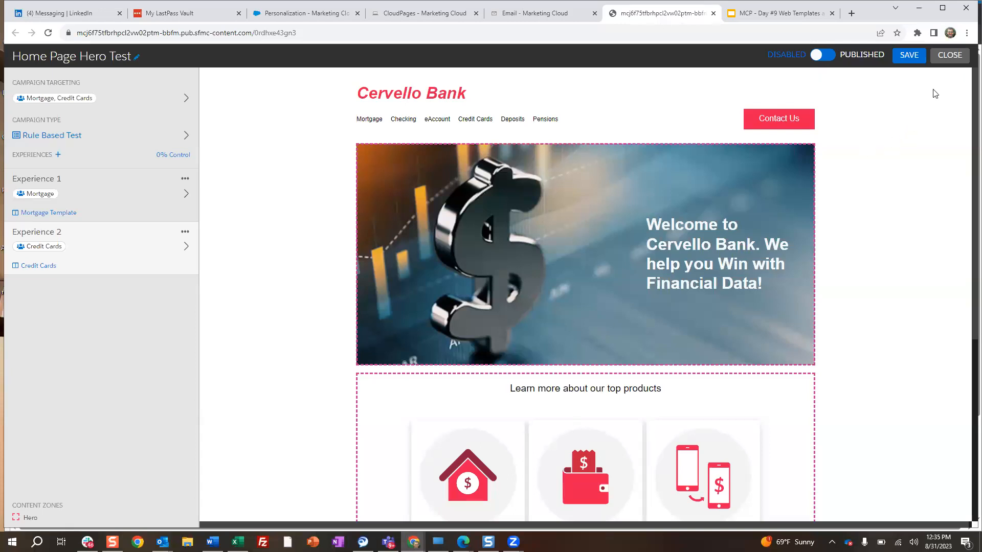
# Exit the Home Page Hero Test campaign without saving and examine the existing Hero Offer campaign's targeting and experiences.
pyautogui.click(949, 57)
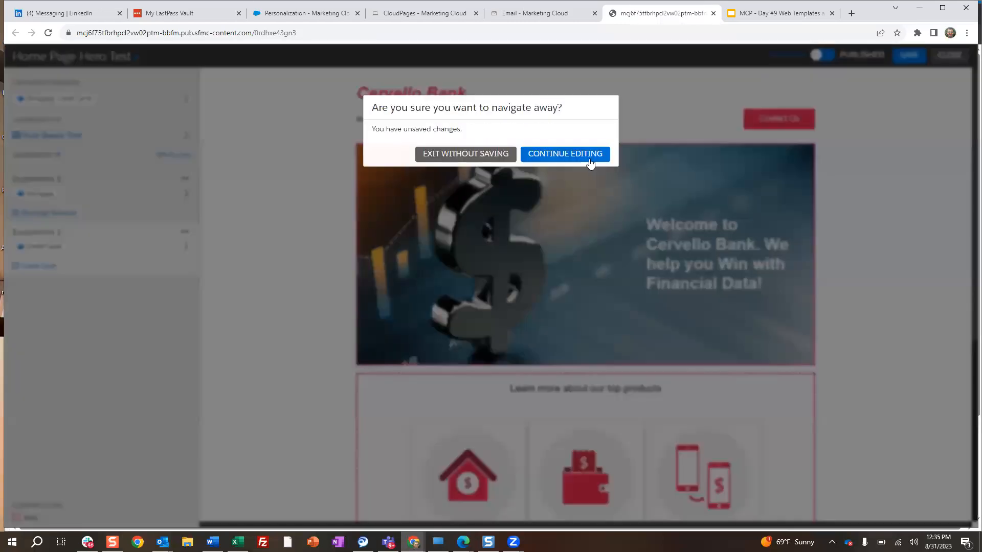
pyautogui.click(490, 158)
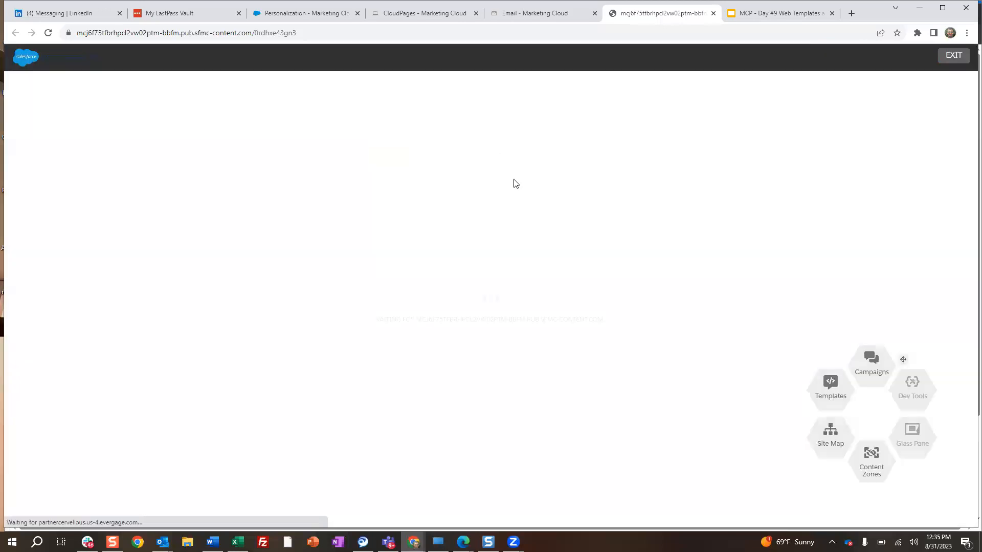
pyautogui.moveTo(869, 366)
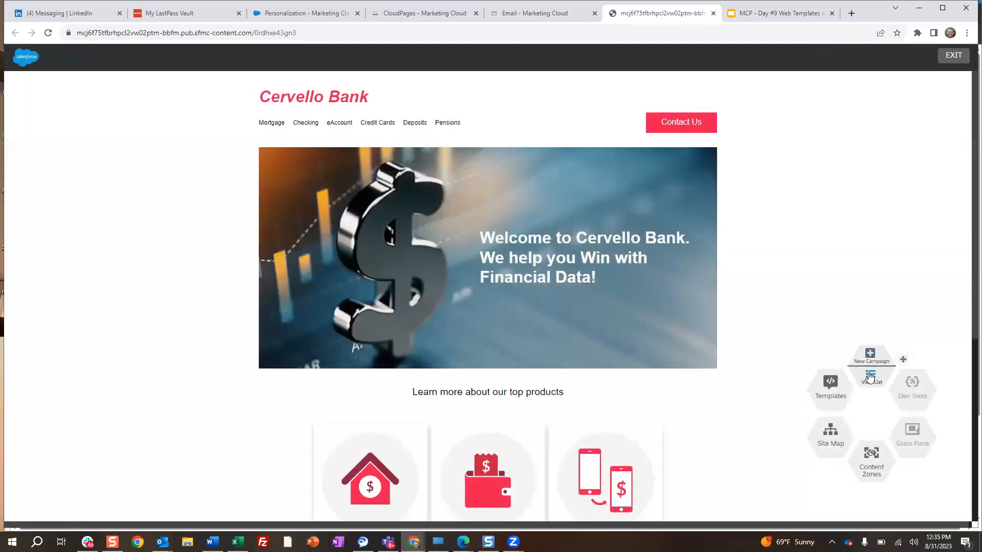
pyautogui.click(869, 378)
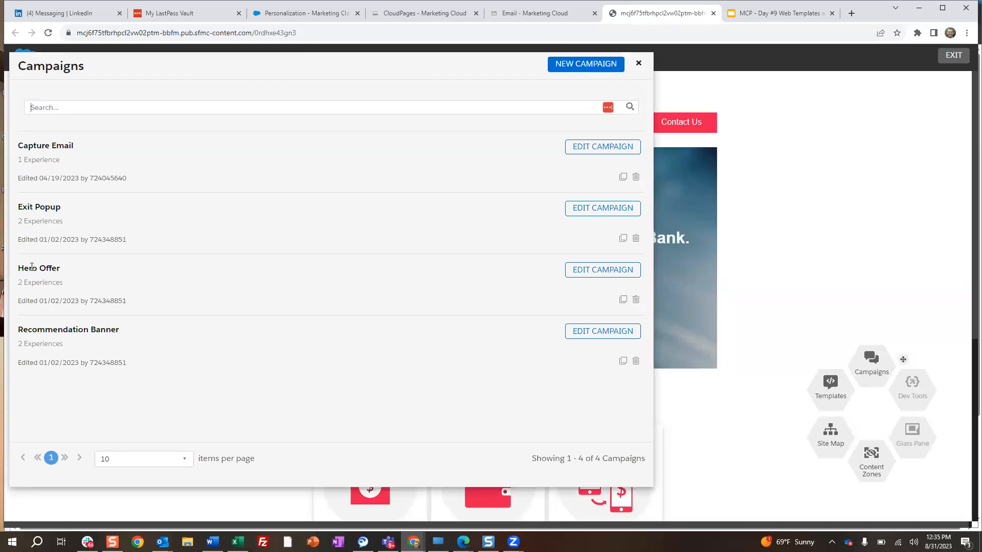
pyautogui.click(604, 276)
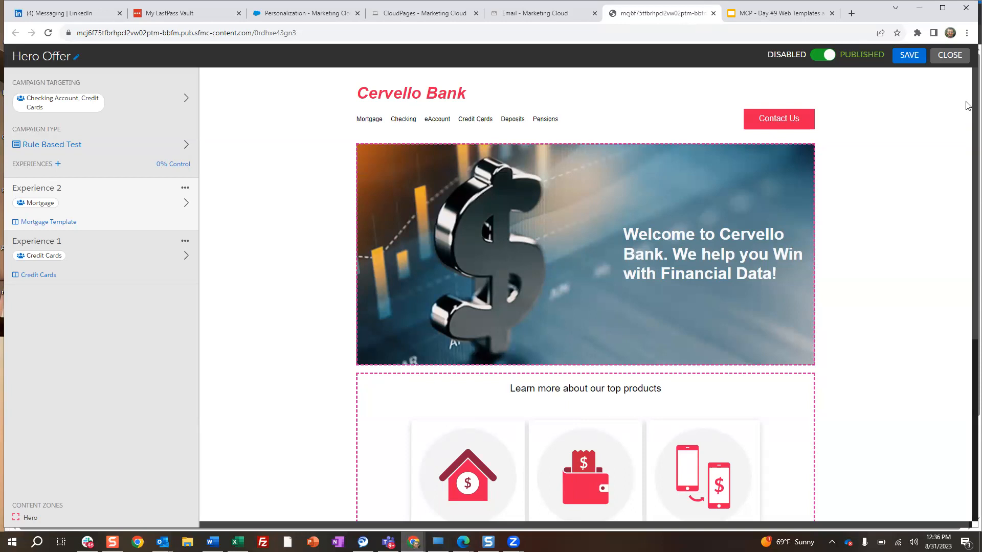
pyautogui.click(948, 56)
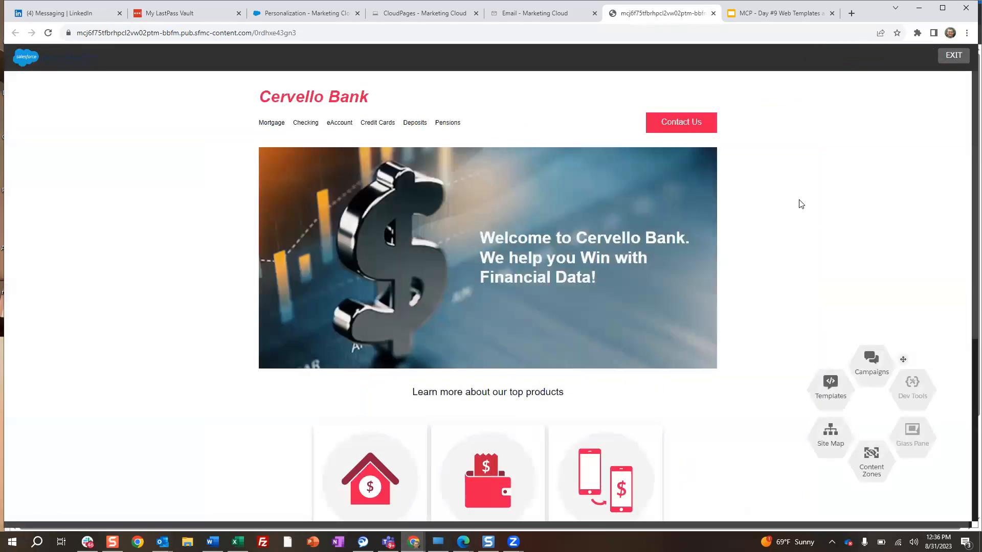
# Create a new web campaign on the home page and name it Product Reco Test.
pyautogui.moveTo(898, 357)
pyautogui.scroll(-2, 629, 397)
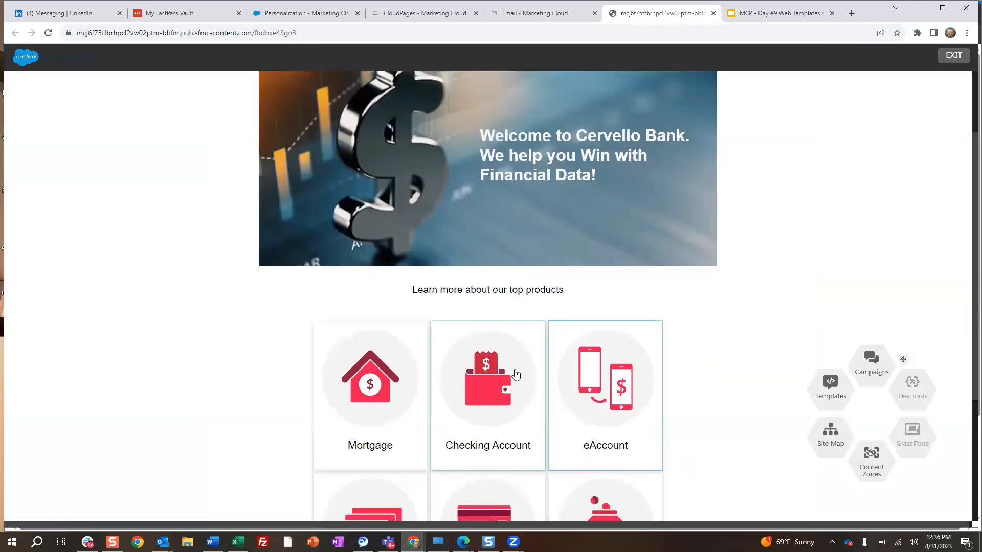
pyautogui.click(878, 362)
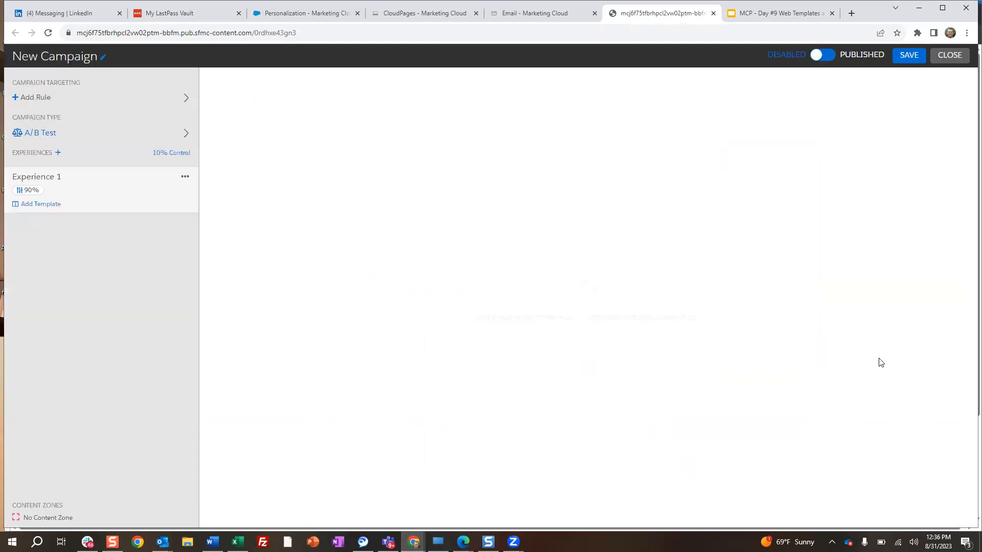
pyautogui.doubleClick(63, 55)
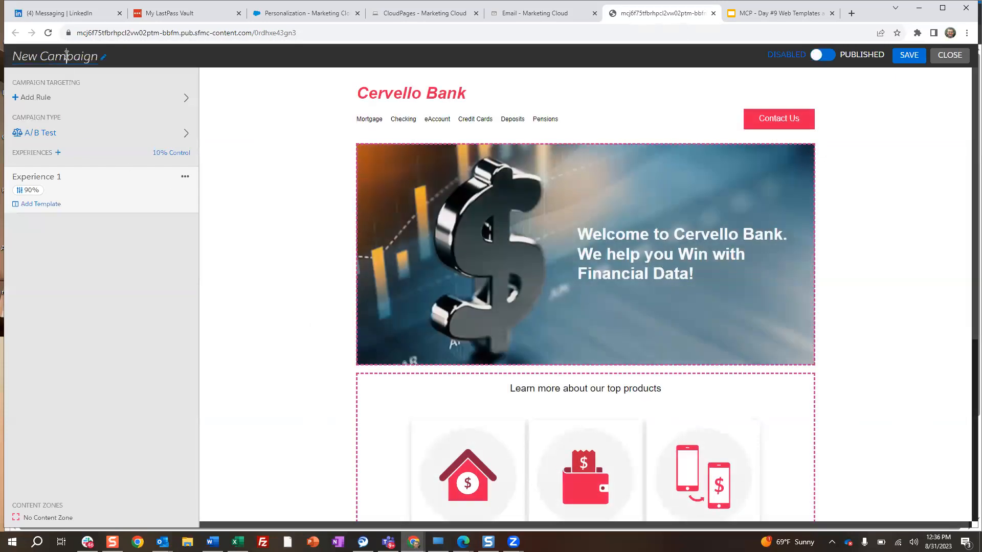
pyautogui.press('BackSpace')
pyautogui.press('BackSpace')
pyautogui.press('BackSpace')
pyautogui.press('BackSpace')
pyautogui.press('BackSpace')
pyautogui.write('Produ')
pyautogui.write('ct Ec')
pyautogui.write('eco')
pyautogui.write(' Test')
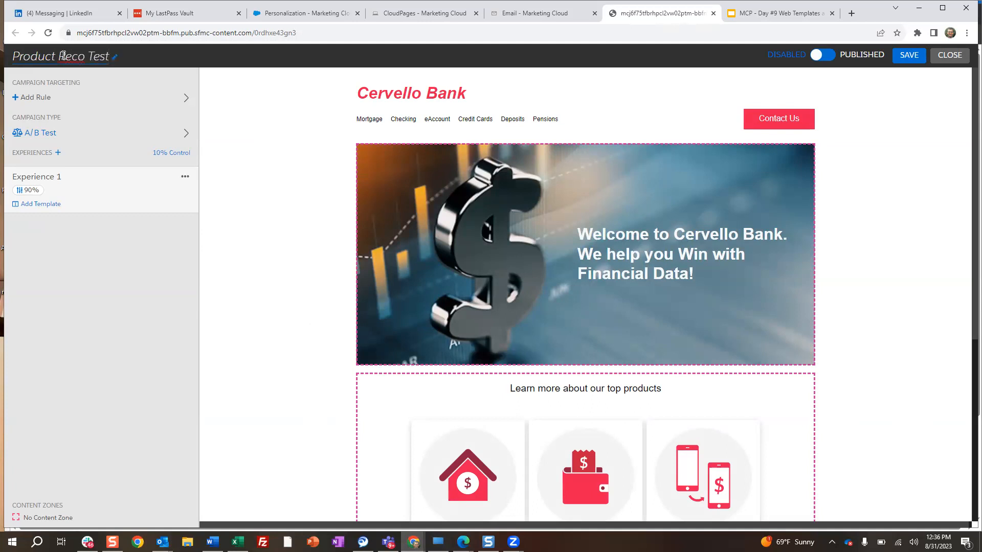
# Add an Audience Segment targeting rule to the campaign that includes users in the Credit Cards and Mortgage segments.
pyautogui.click(33, 98)
pyautogui.click(241, 105)
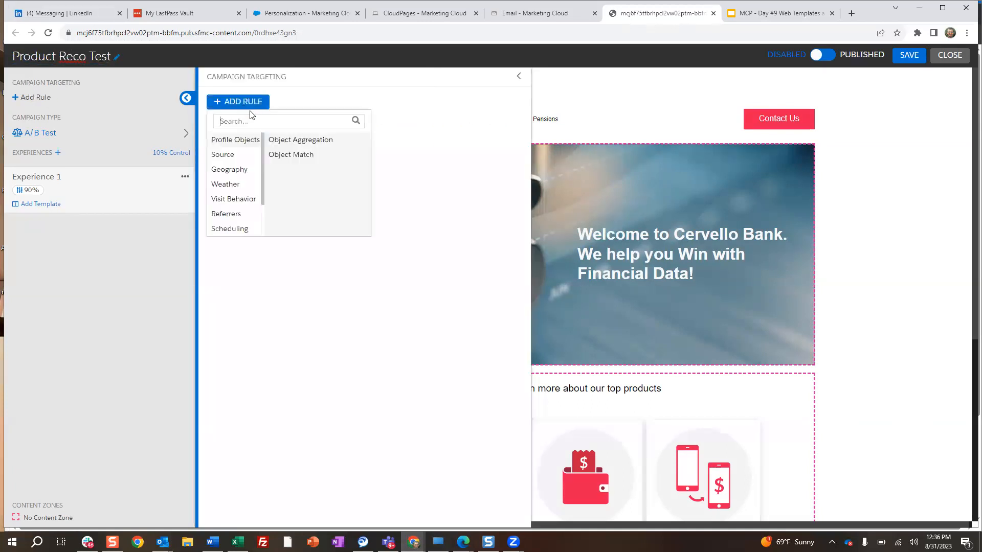
pyautogui.scroll(-3, 245, 194)
pyautogui.moveTo(238, 227)
pyautogui.click(284, 142)
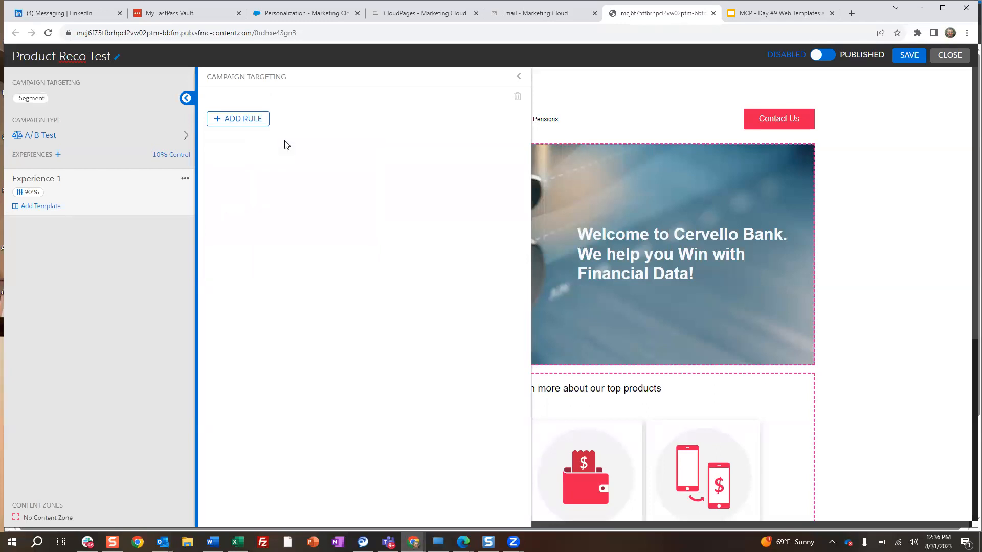
pyautogui.click(331, 124)
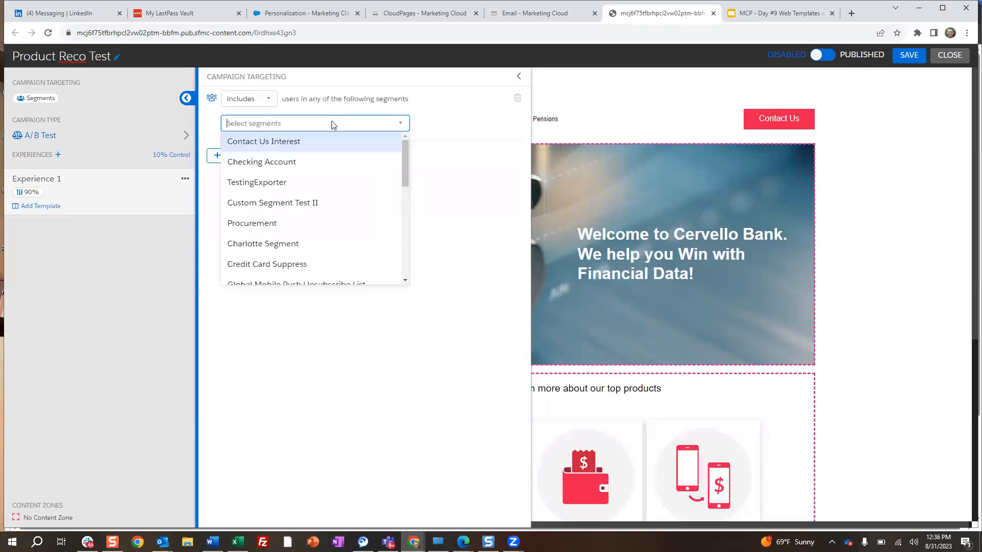
pyautogui.scroll(-2, 338, 187)
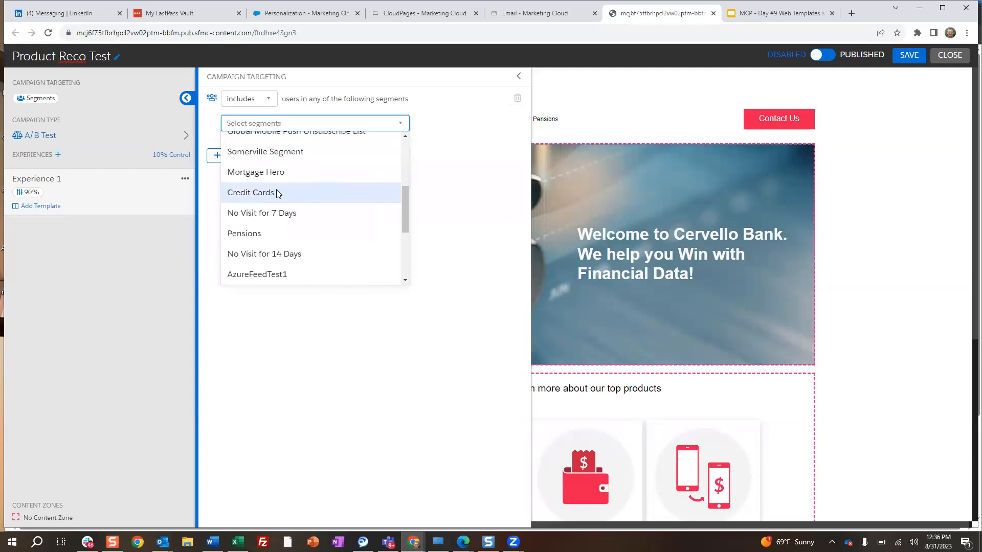
pyautogui.click(279, 192)
pyautogui.click(399, 126)
pyautogui.scroll(-10, 309, 195)
pyautogui.click(262, 275)
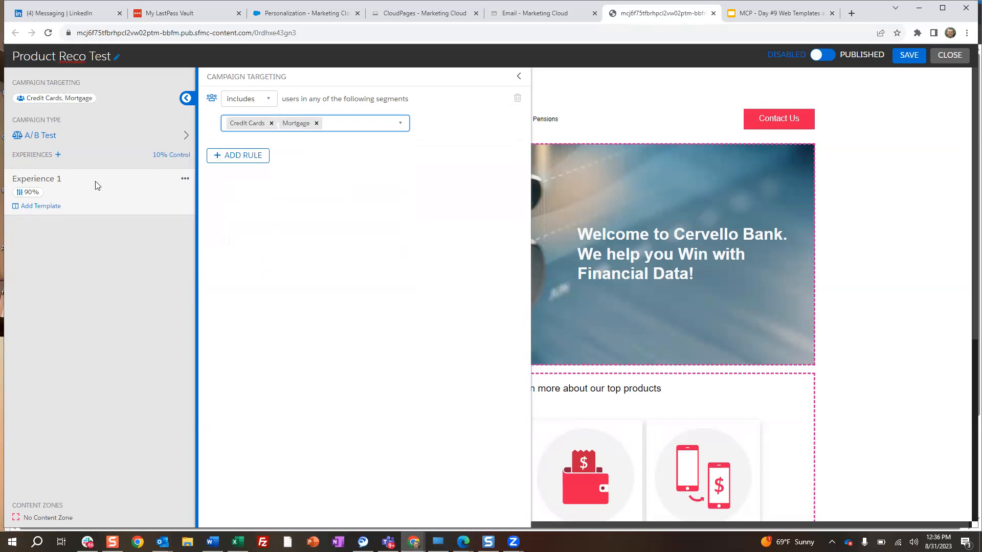
# Change the Product Reco Test campaign to a Rule Based Test with a 0% control group.
pyautogui.click(80, 141)
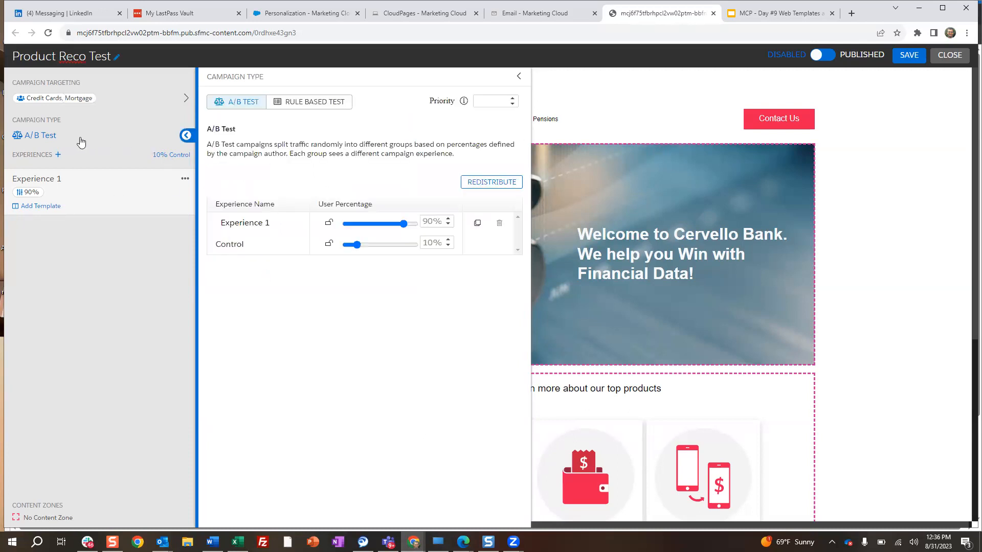
pyautogui.click(321, 102)
pyautogui.moveTo(504, 185); pyautogui.dragTo(480, 186)
pyautogui.write('0')
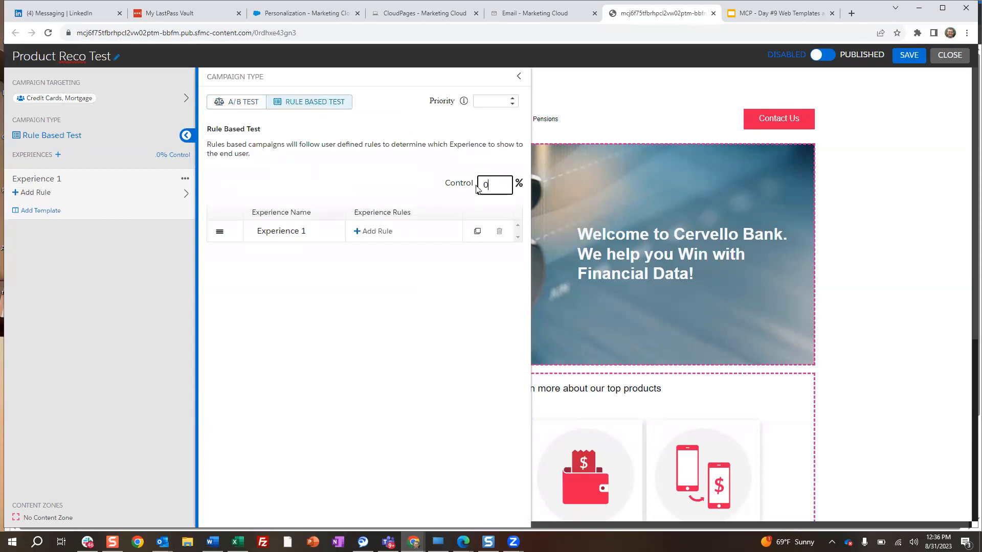
# Add an Audience Segment rule to Experience 1 of Product Reco Test that includes users in the Mortgage segment.
pyautogui.click(42, 193)
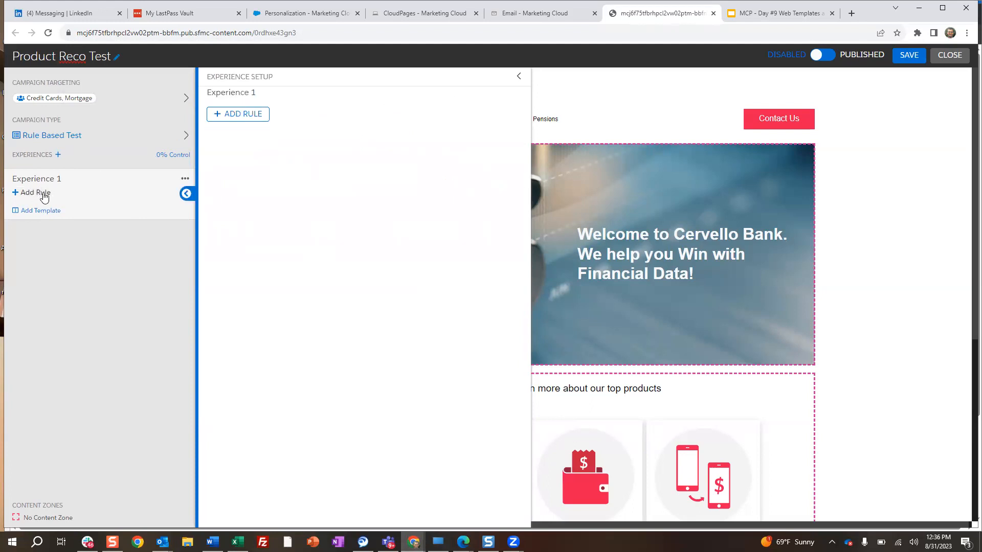
pyautogui.click(253, 114)
pyautogui.moveTo(261, 186); pyautogui.dragTo(263, 229)
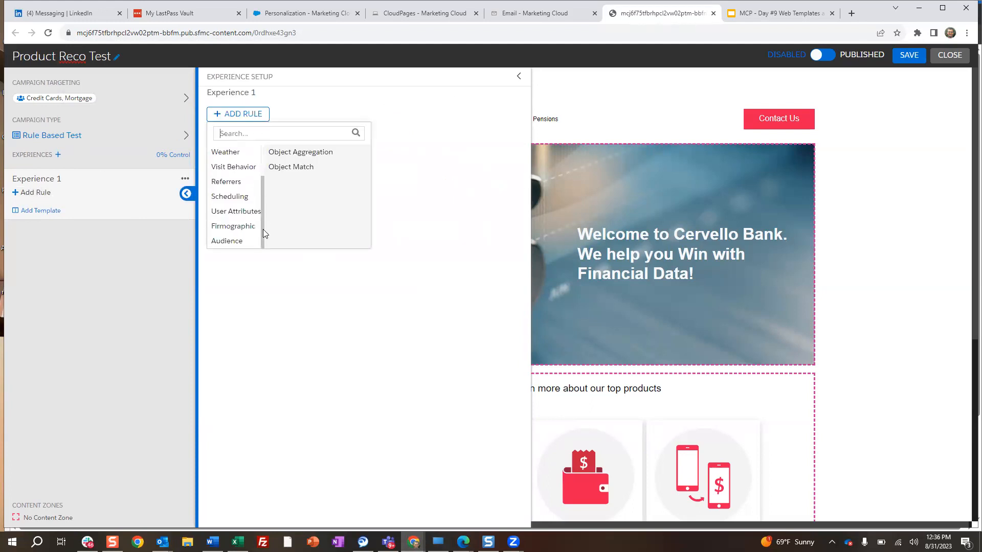
pyautogui.click(231, 241)
pyautogui.click(286, 152)
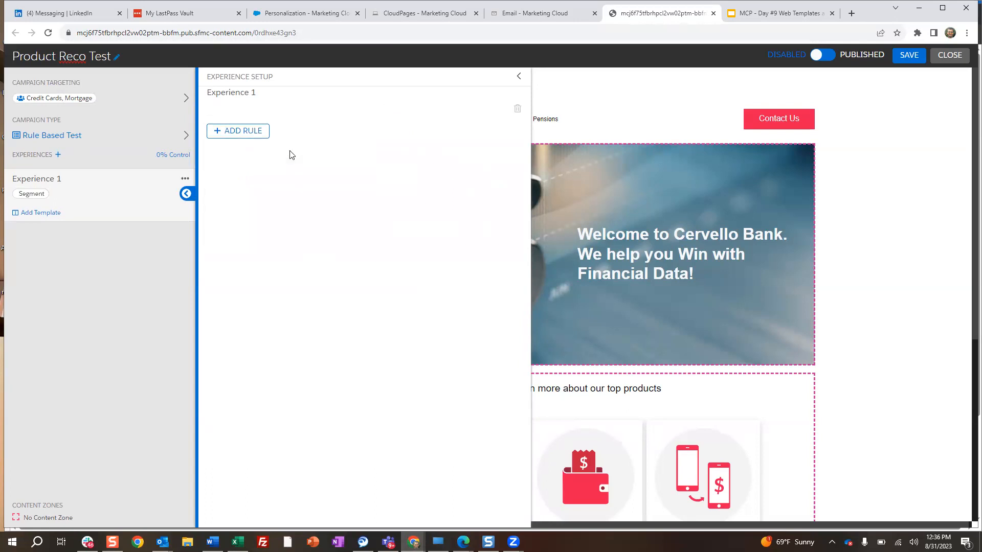
pyautogui.click(309, 135)
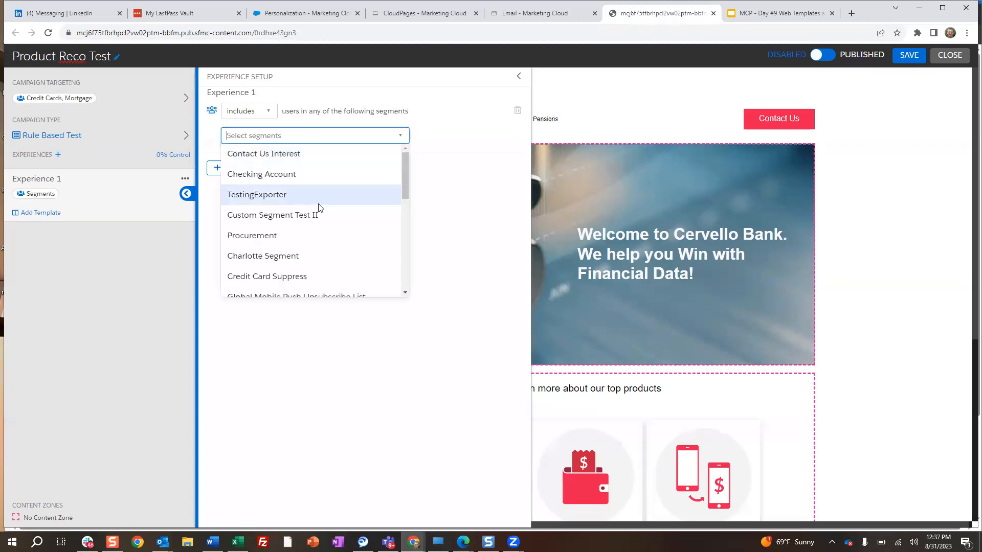
pyautogui.scroll(-5, 305, 230)
pyautogui.click(264, 290)
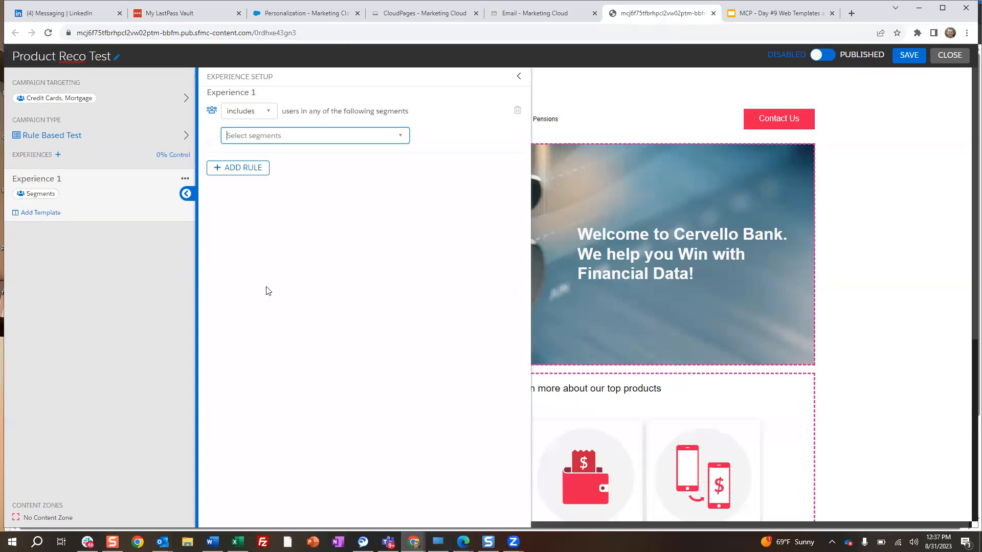
# Assign the Mortgage Recos template to Experience 1 of Product Reco Test and return to all experiences.
pyautogui.click(51, 214)
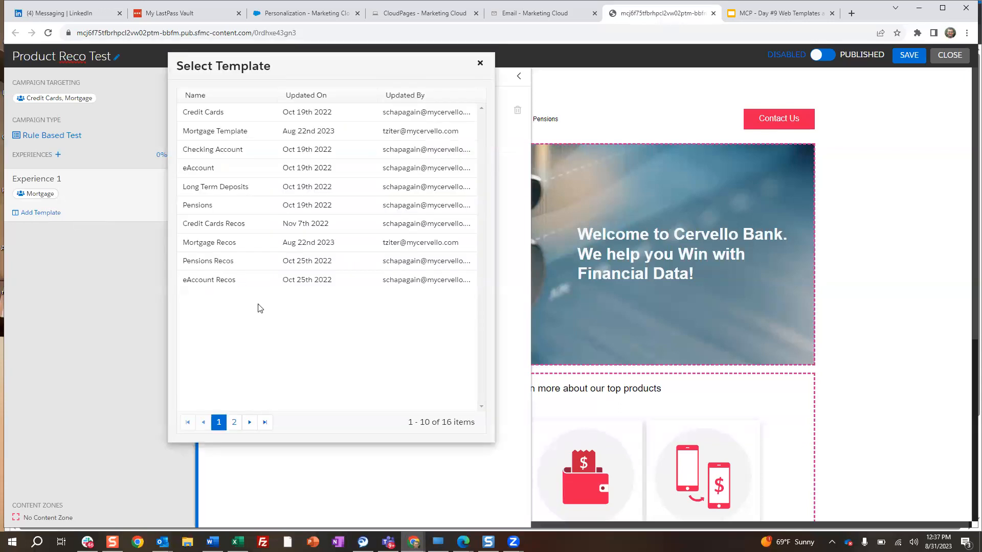
pyautogui.click(218, 247)
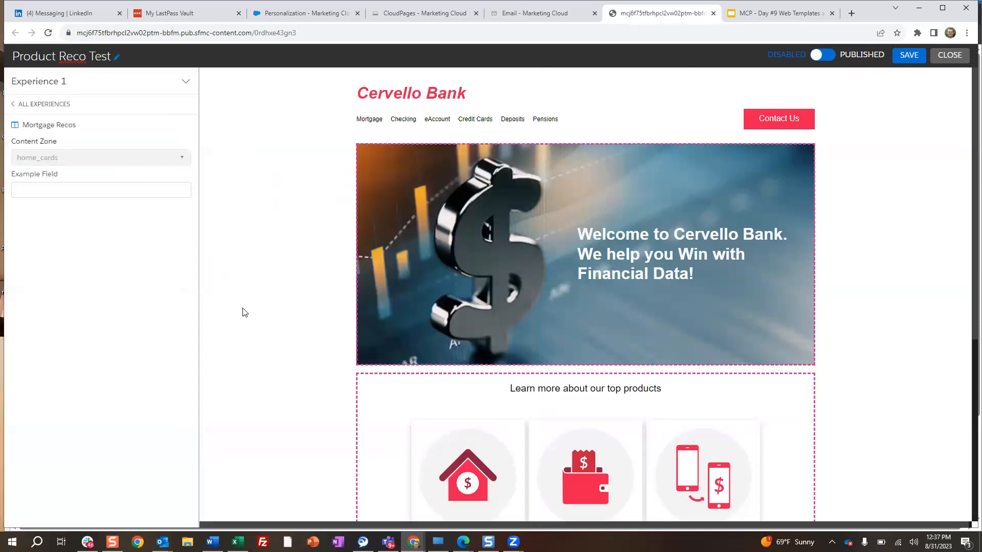
pyautogui.click(18, 104)
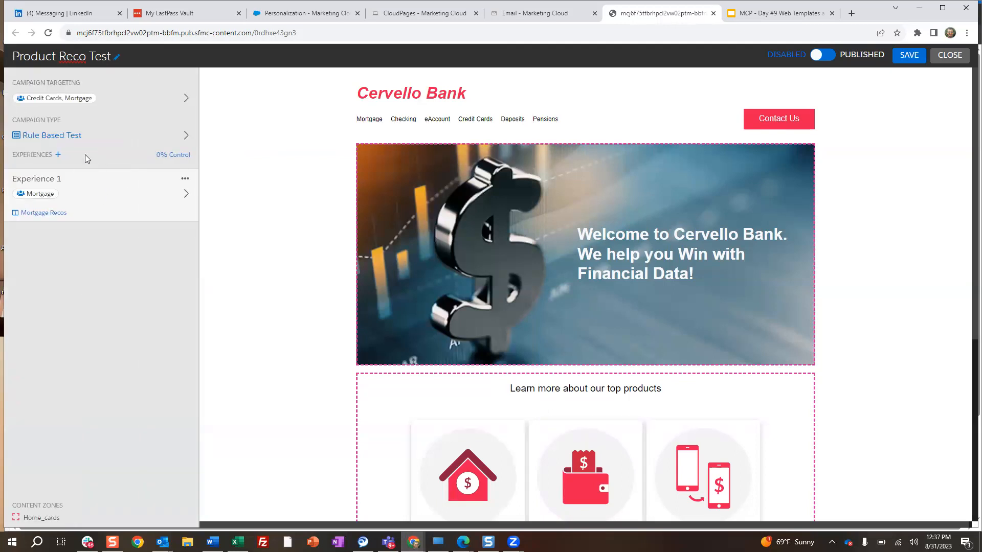
# Add Experience 2 with an Audience Segment rule that includes users in the Credit Cards segment.
pyautogui.click(56, 156)
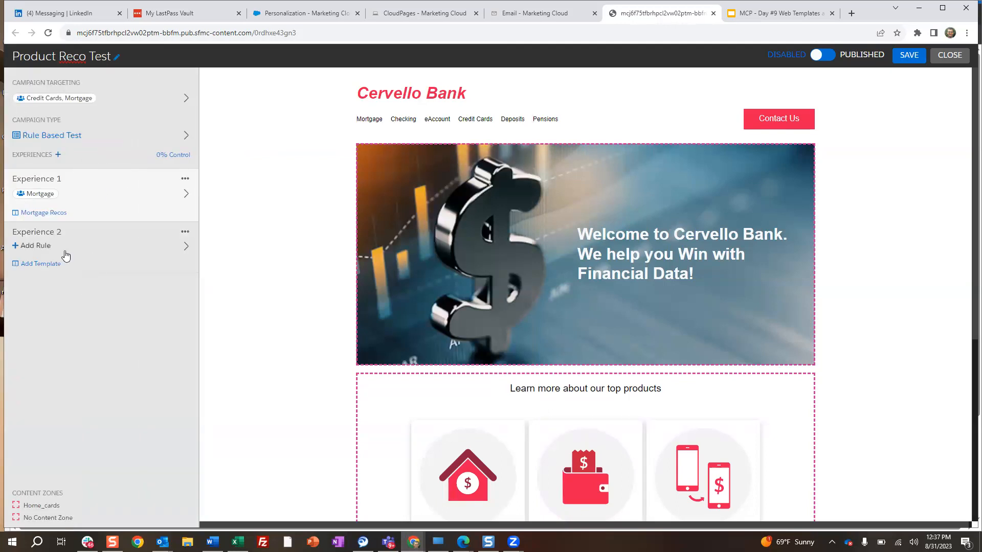
pyautogui.click(55, 247)
pyautogui.click(247, 115)
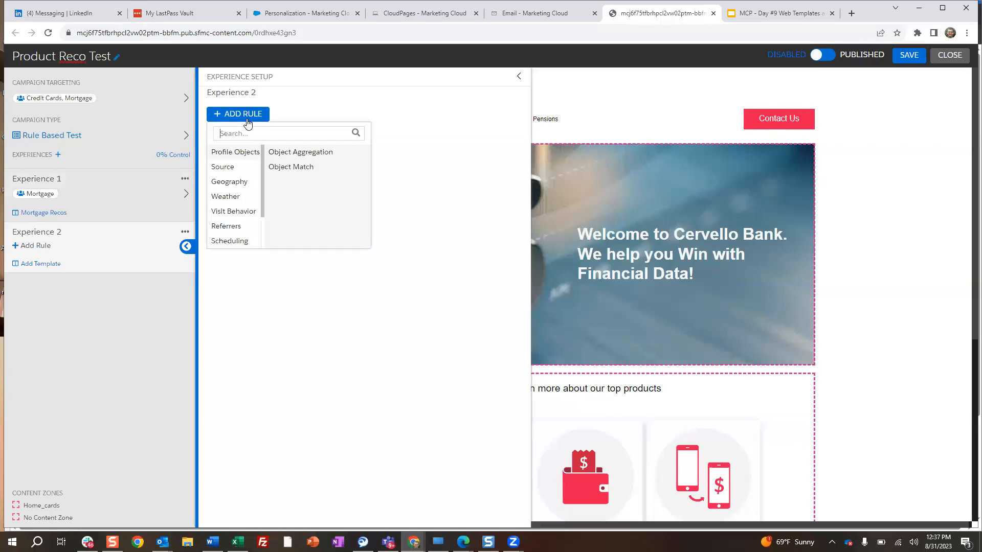
pyautogui.click(259, 168)
pyautogui.scroll(-2, 264, 179)
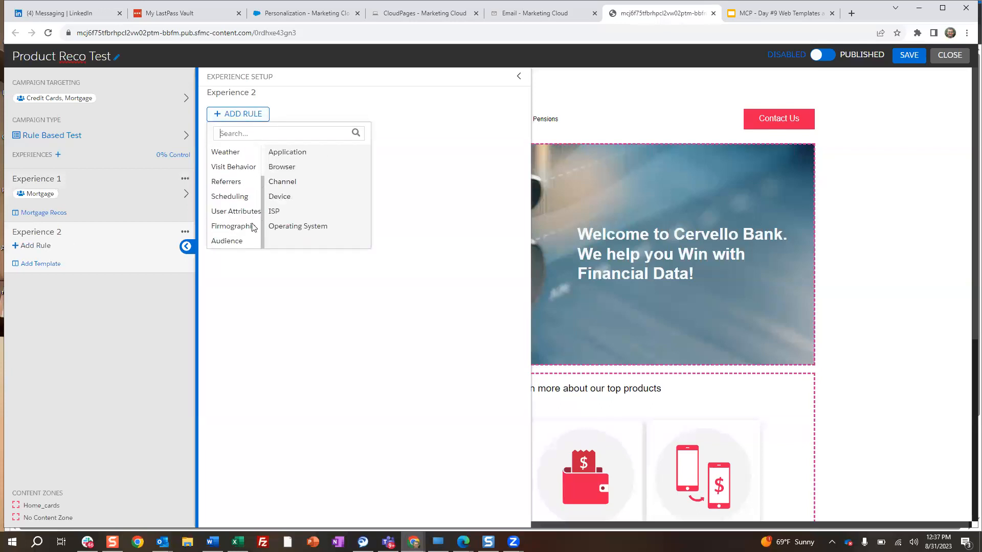
pyautogui.click(227, 241)
pyautogui.click(284, 153)
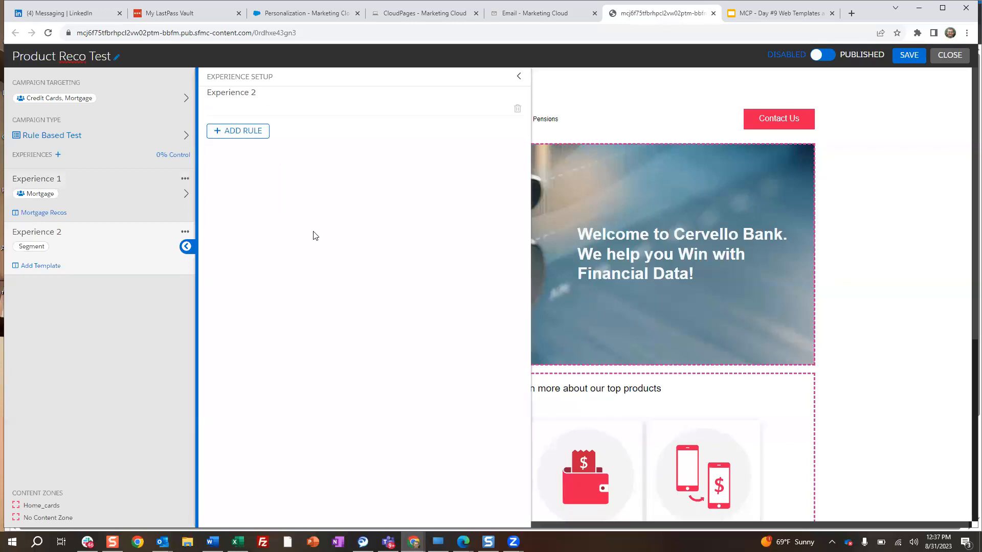
pyautogui.click(301, 143)
pyautogui.scroll(-3, 294, 215)
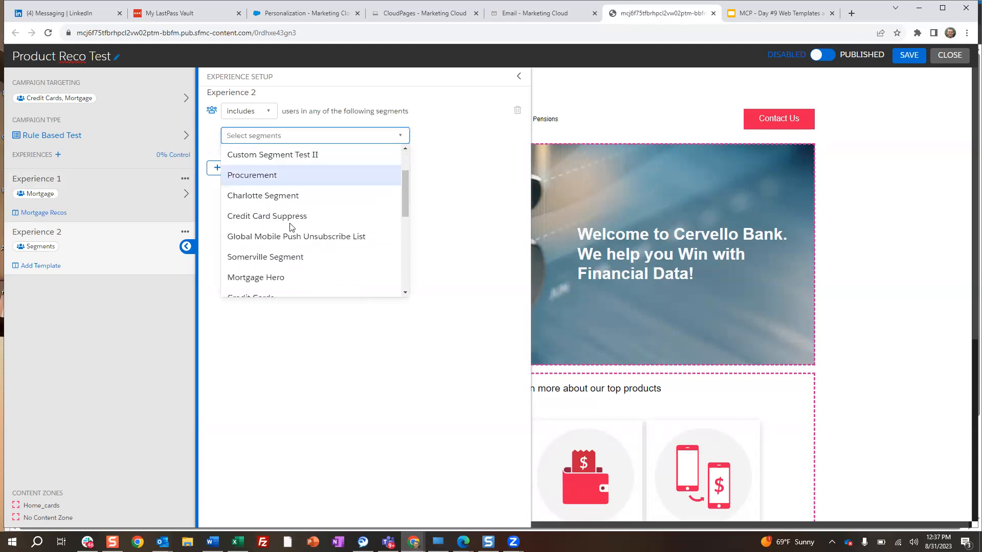
pyautogui.click(269, 255)
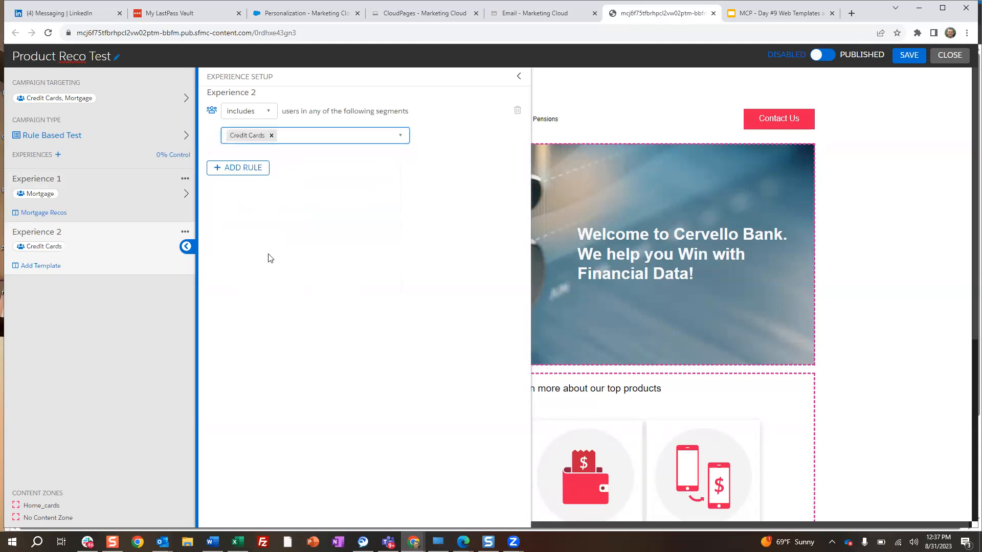
# Assign the Credit Cards Recos template to Experience 2 and exit the Product Reco Test campaign without saving.
pyautogui.click(38, 267)
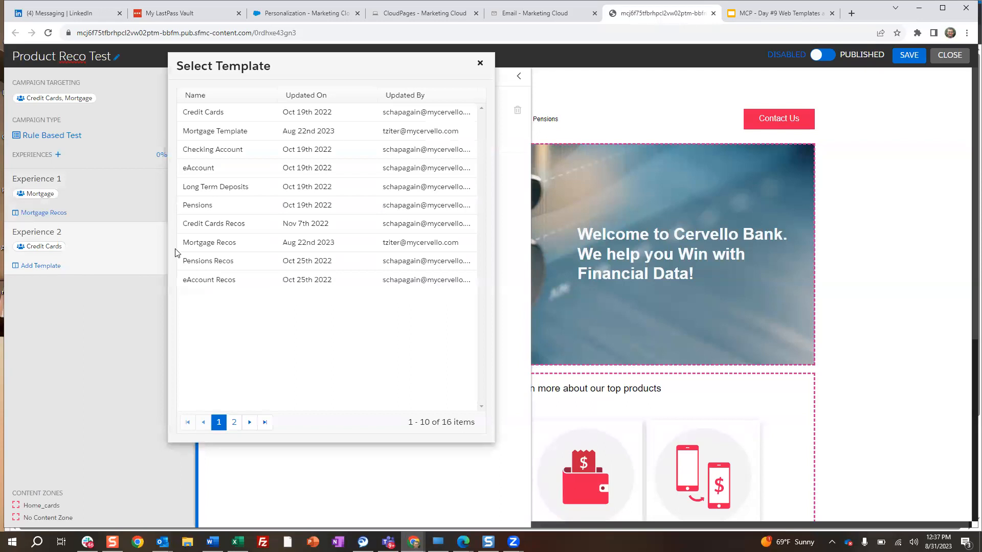
pyautogui.click(218, 226)
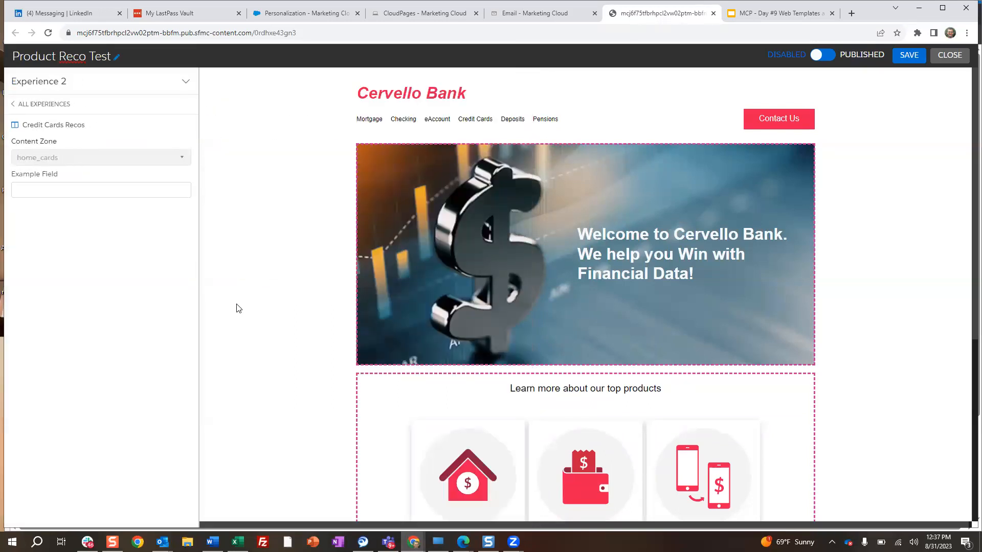
pyautogui.click(18, 104)
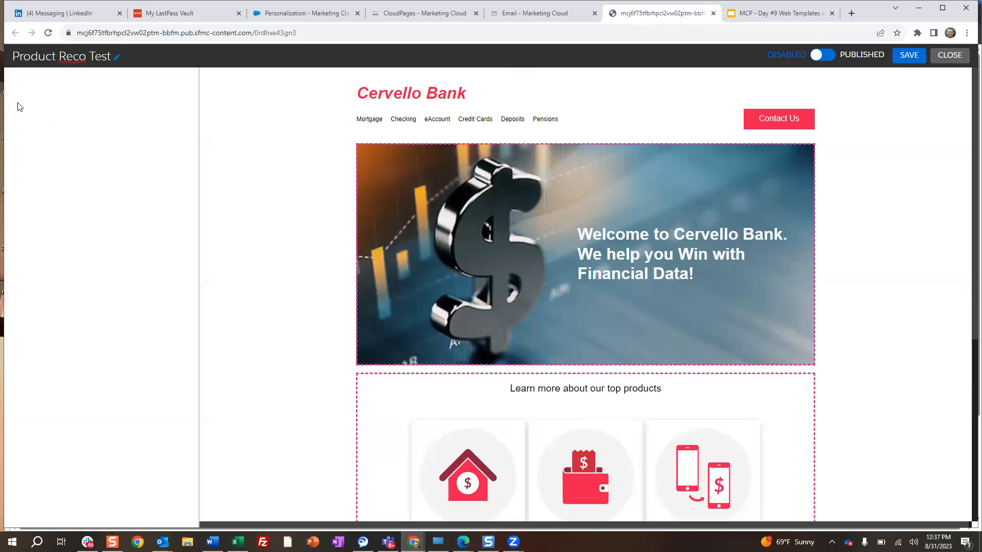
pyautogui.click(950, 57)
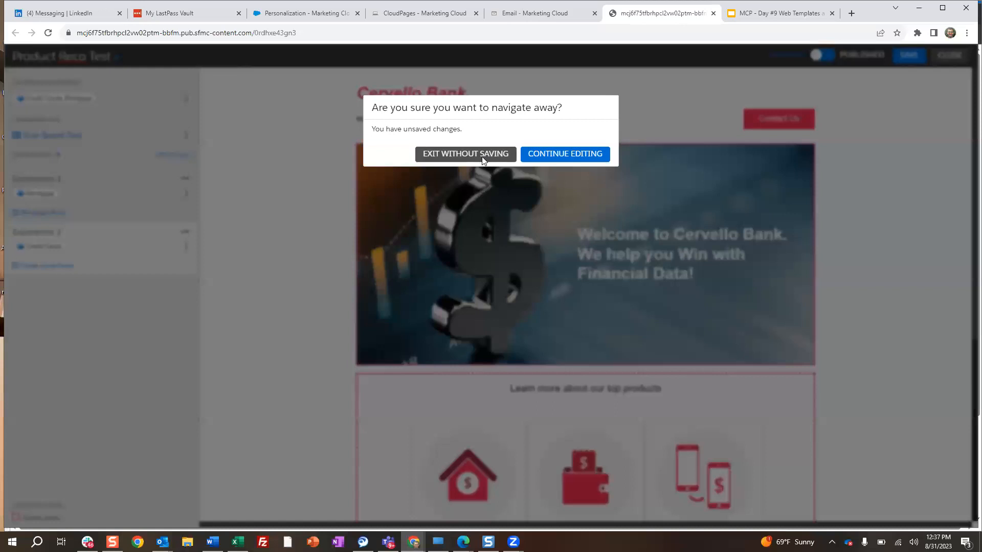
pyautogui.click(480, 154)
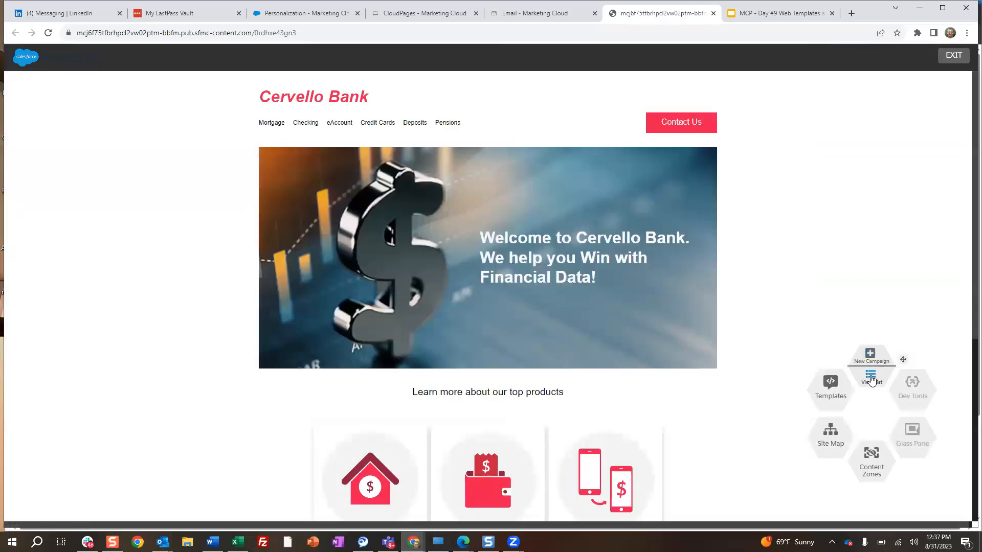
# Review the targeting, experiences and templates of the existing Recommendation Banner campaign and close it.
pyautogui.click(870, 377)
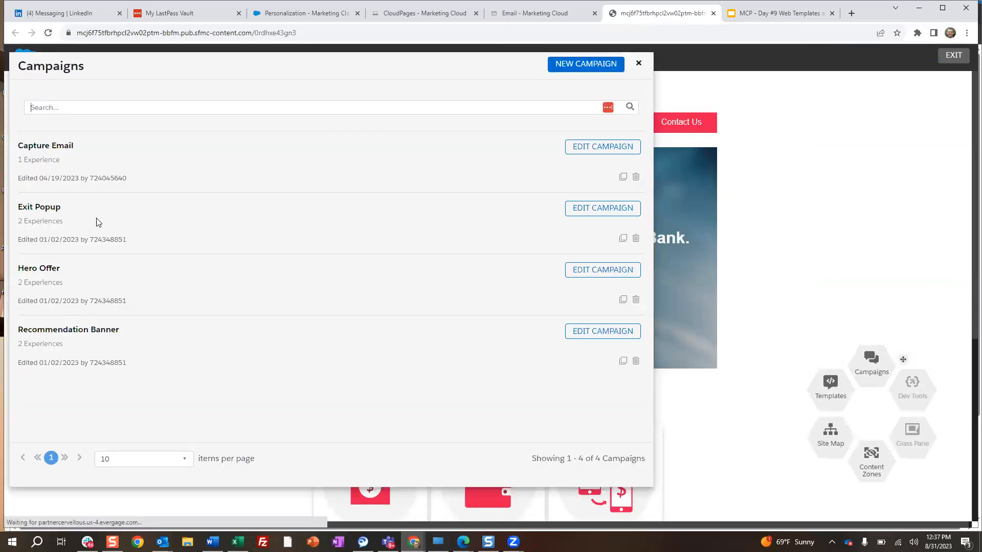
pyautogui.click(614, 332)
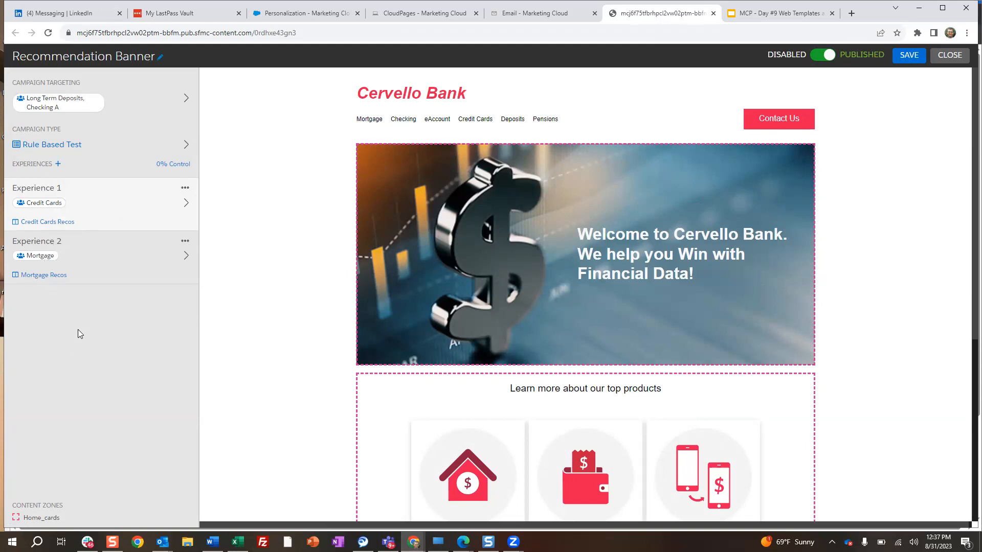
pyautogui.click(947, 62)
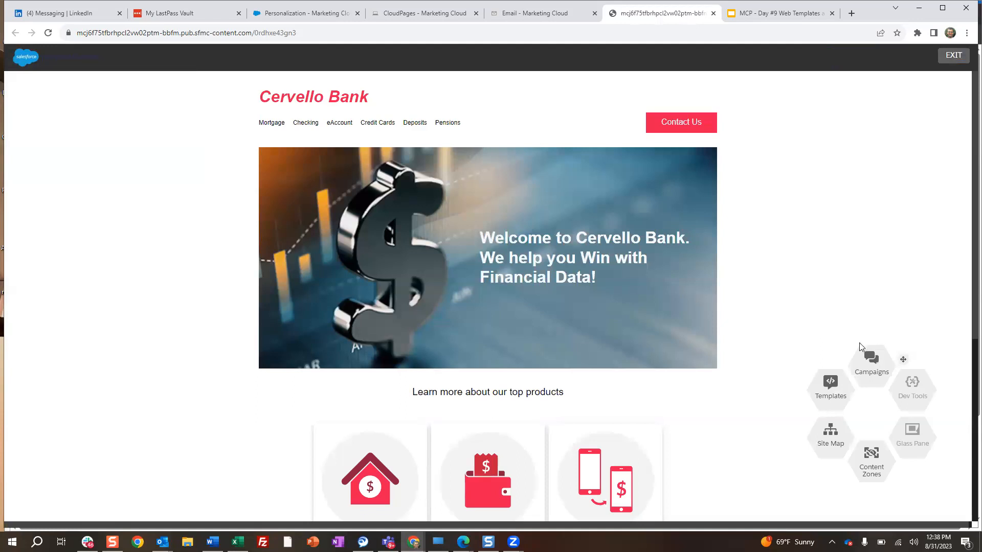
# Create a new web campaign on the home page and name it Exit Popup Test.
pyautogui.click(871, 357)
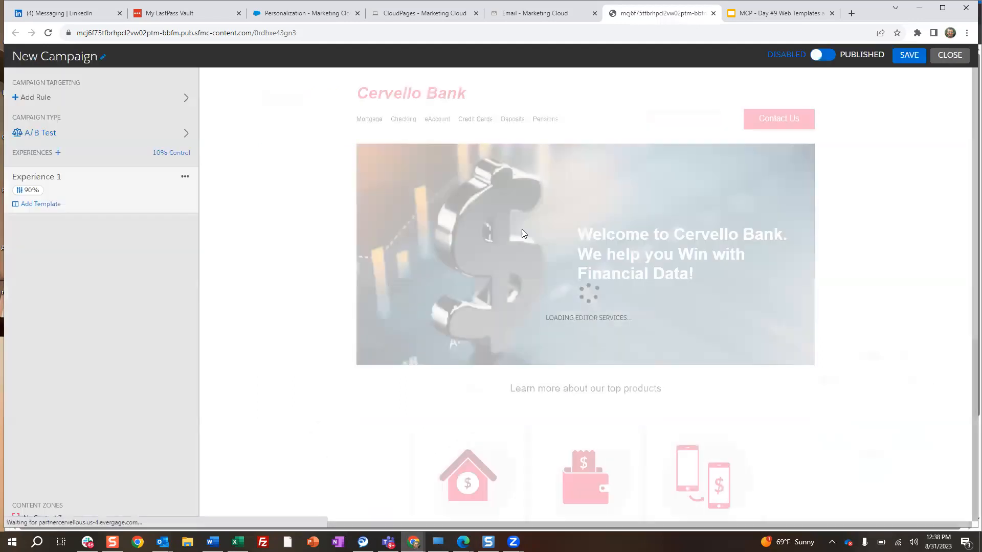
pyautogui.click(74, 54)
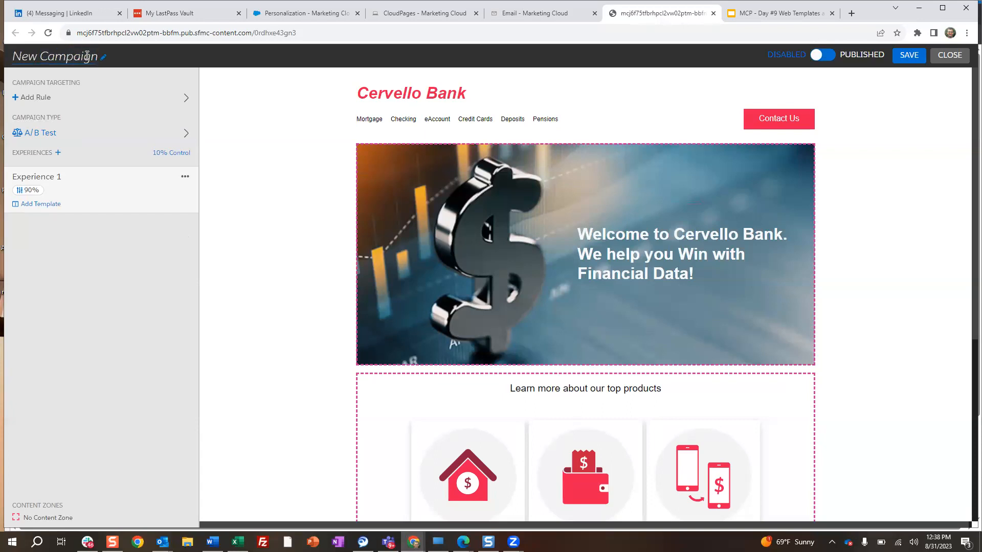
pyautogui.moveTo(98, 56); pyautogui.dragTo(66, 54)
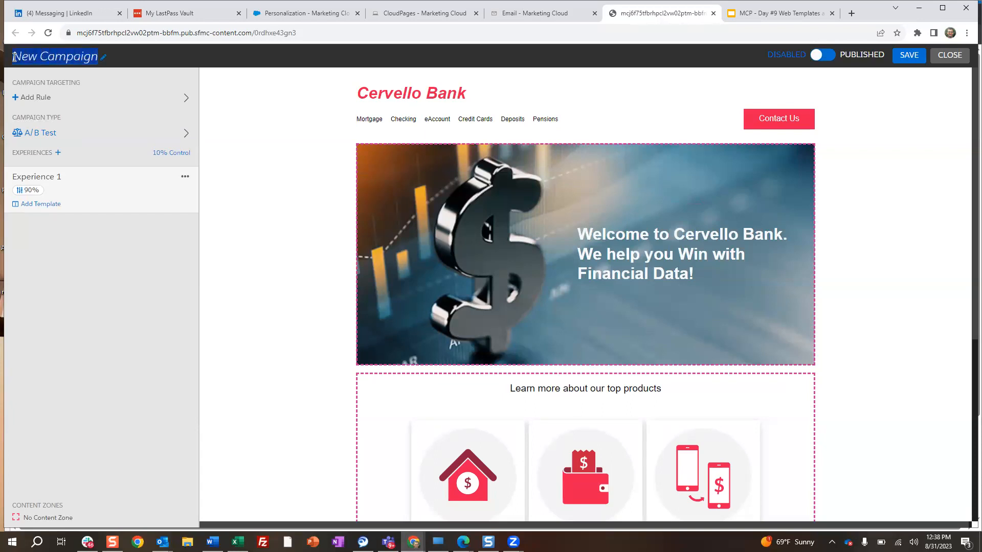
pyautogui.write('Exit Popup')
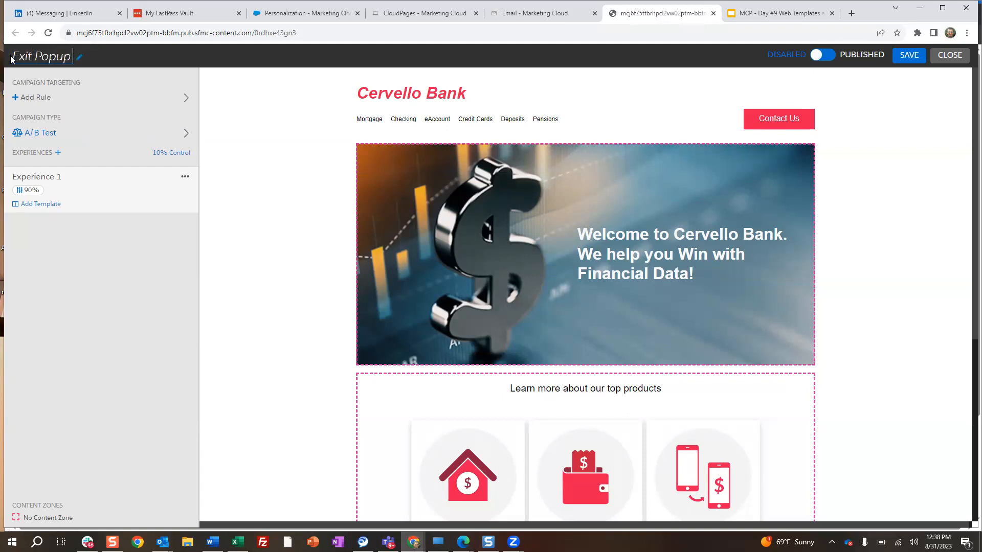
pyautogui.write(' Test')
# Add an Audience Segment targeting rule to Exit Popup Test that includes users in the Mortgage and Credit Cards segments.
pyautogui.click(48, 97)
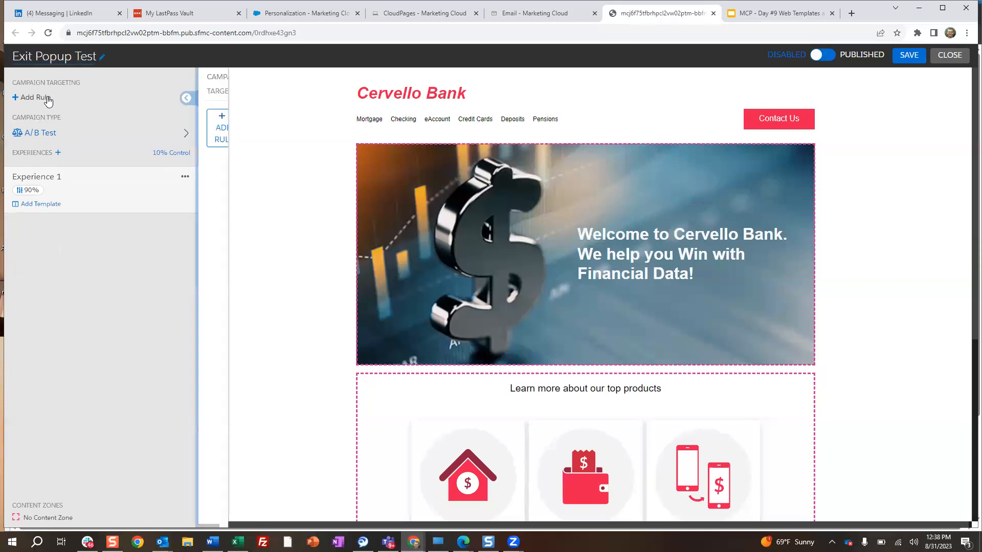
pyautogui.click(251, 105)
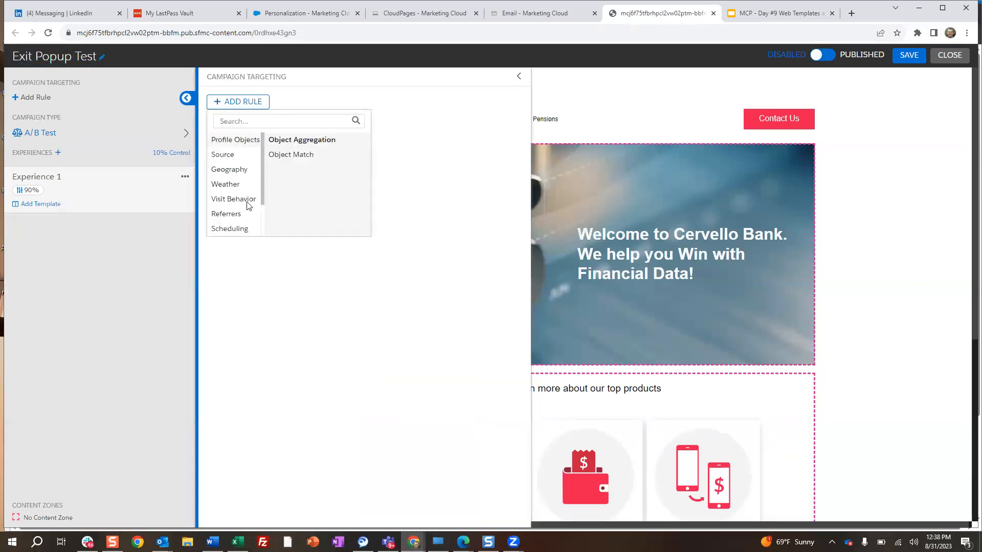
pyautogui.moveTo(260, 185)
pyautogui.moveTo(262, 185); pyautogui.dragTo(256, 225)
pyautogui.moveTo(253, 225)
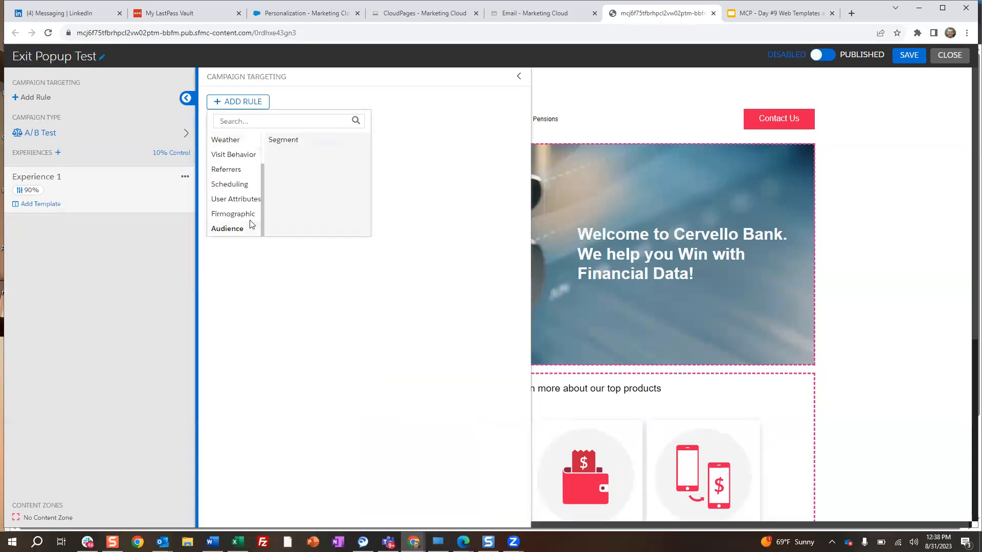
pyautogui.click(284, 140)
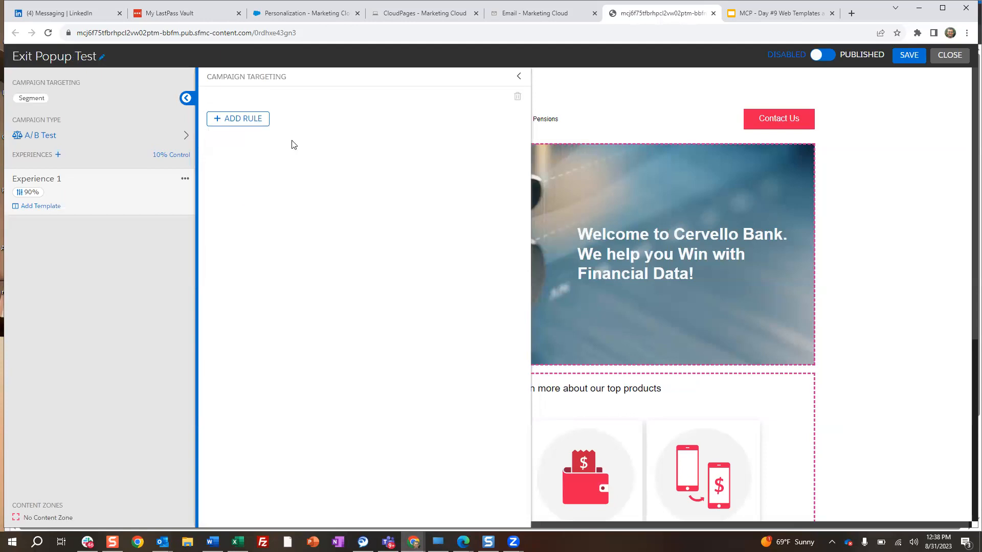
pyautogui.click(252, 122)
pyautogui.scroll(-5, 280, 241)
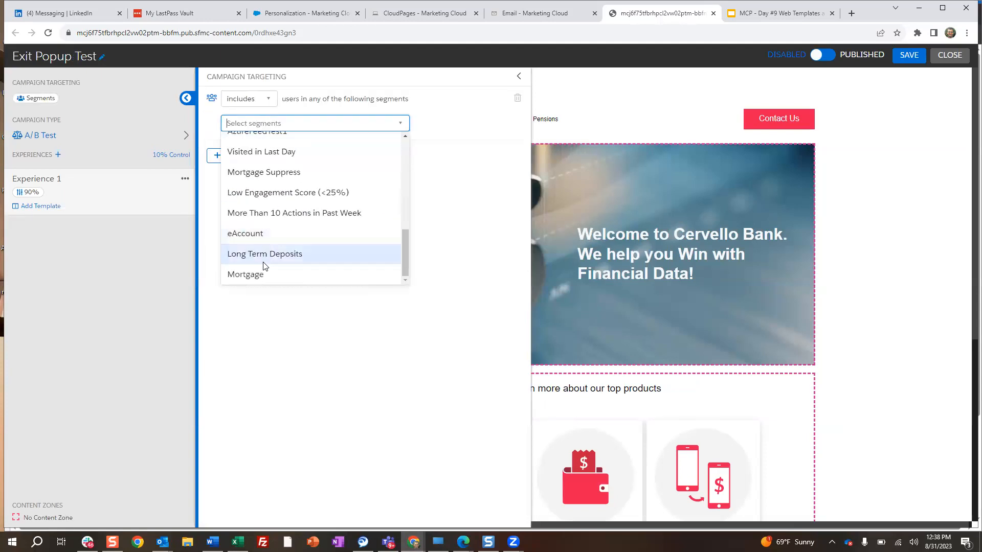
pyautogui.click(248, 274)
pyautogui.click(400, 123)
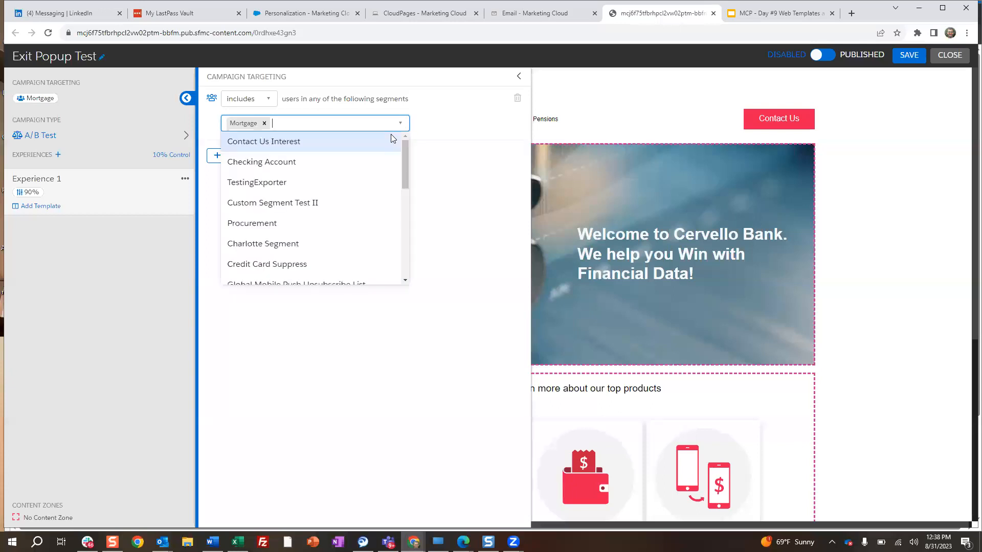
pyautogui.scroll(-2, 273, 215)
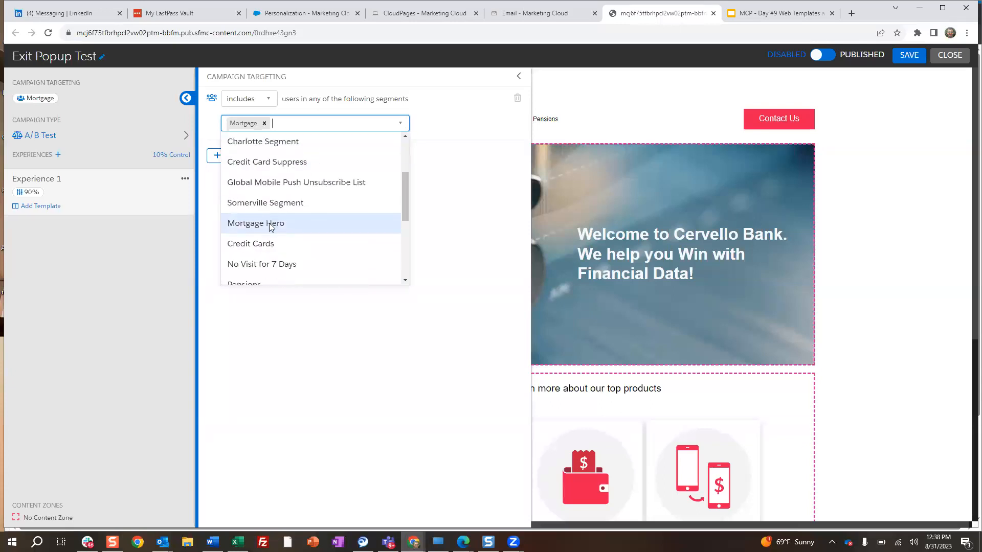
pyautogui.click(268, 246)
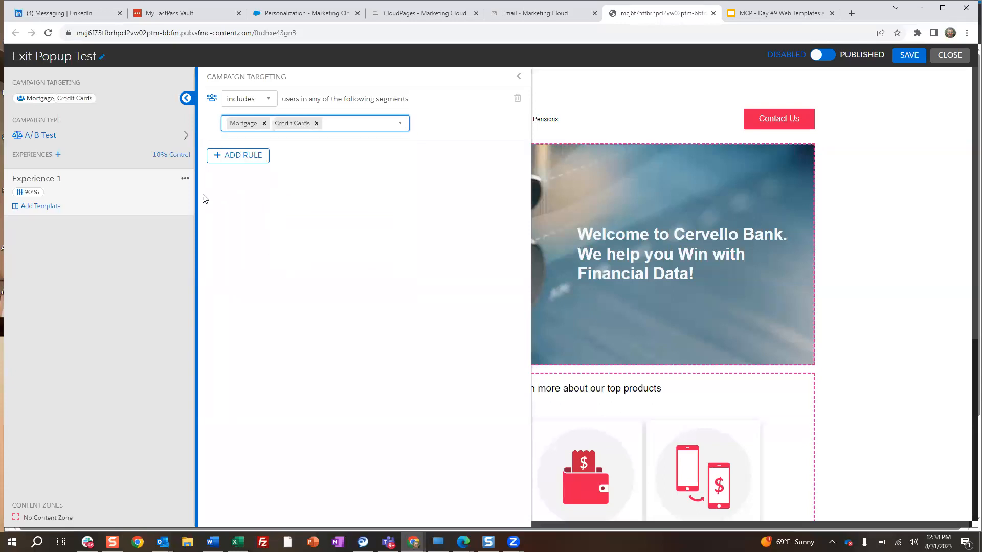
# Change the Exit Popup Test campaign to a Rule Based Test with a 0% control group.
pyautogui.click(186, 136)
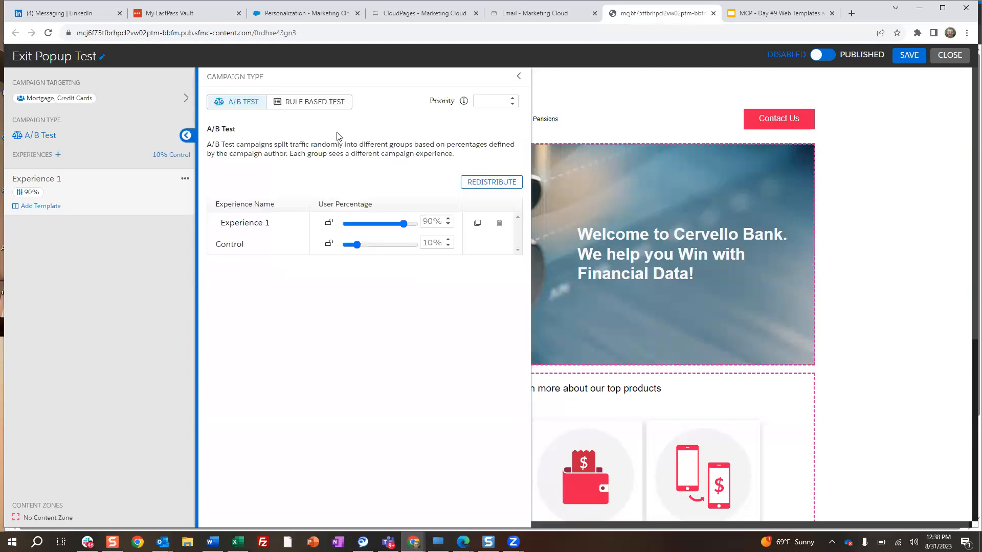
pyautogui.click(312, 102)
pyautogui.doubleClick(479, 185)
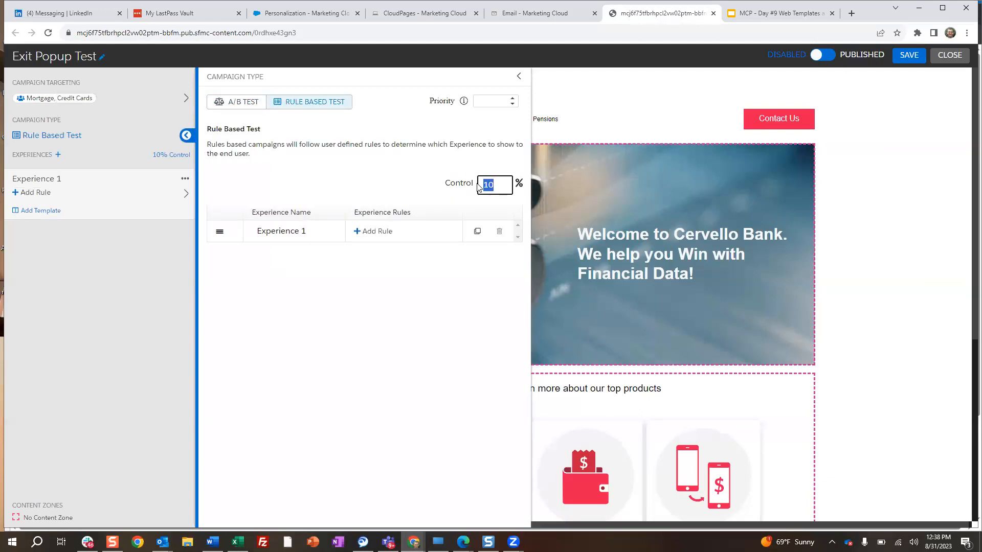
pyautogui.write('0')
# Add an Audience Segment rule to Experience 1 that includes users in the Mortgage segment.
pyautogui.click(38, 193)
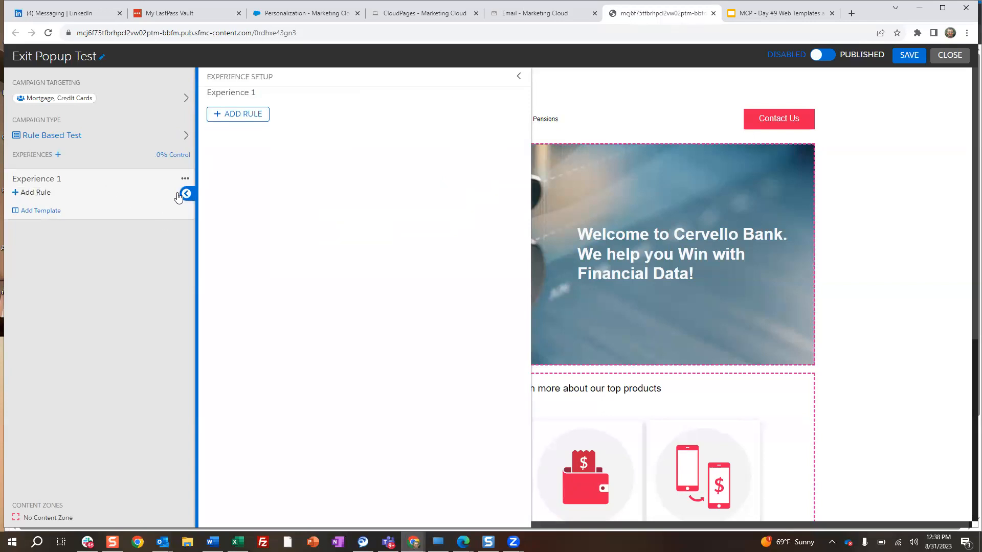
pyautogui.click(253, 119)
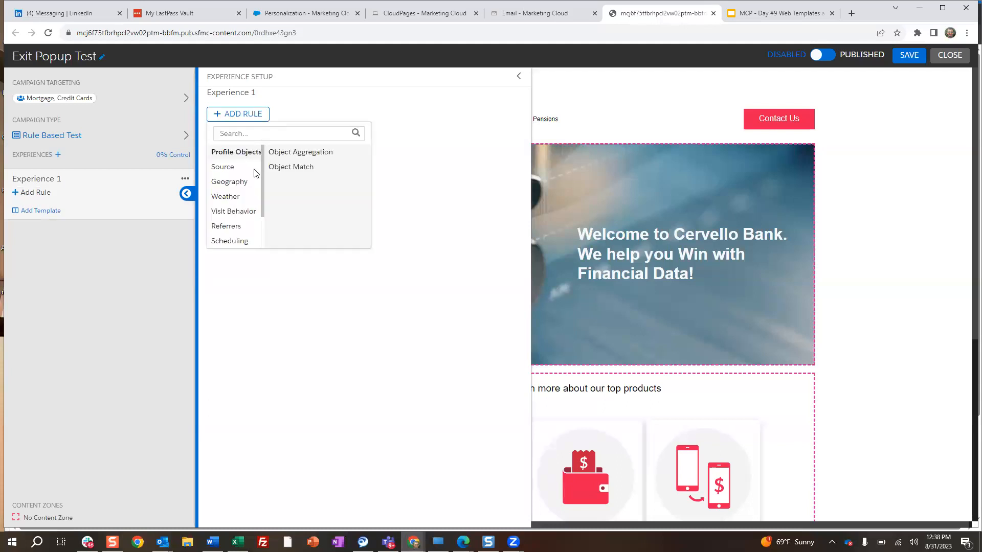
pyautogui.moveTo(263, 175); pyautogui.dragTo(259, 241)
pyautogui.moveTo(225, 241)
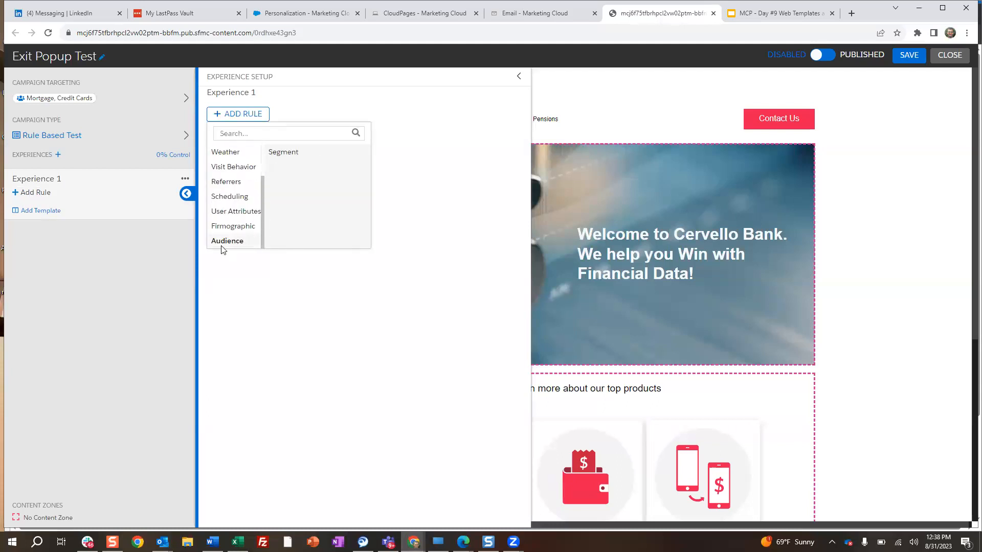
pyautogui.click(286, 156)
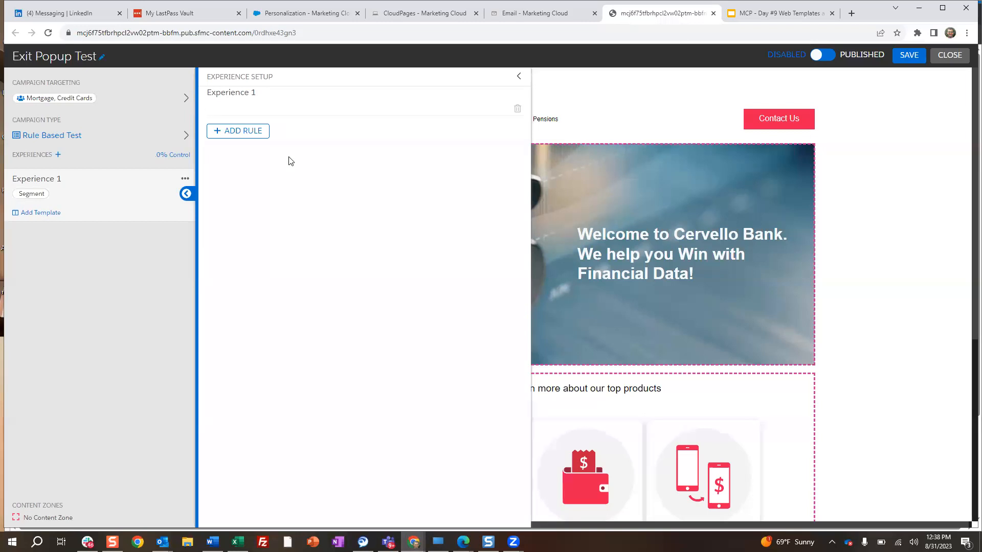
pyautogui.click(281, 136)
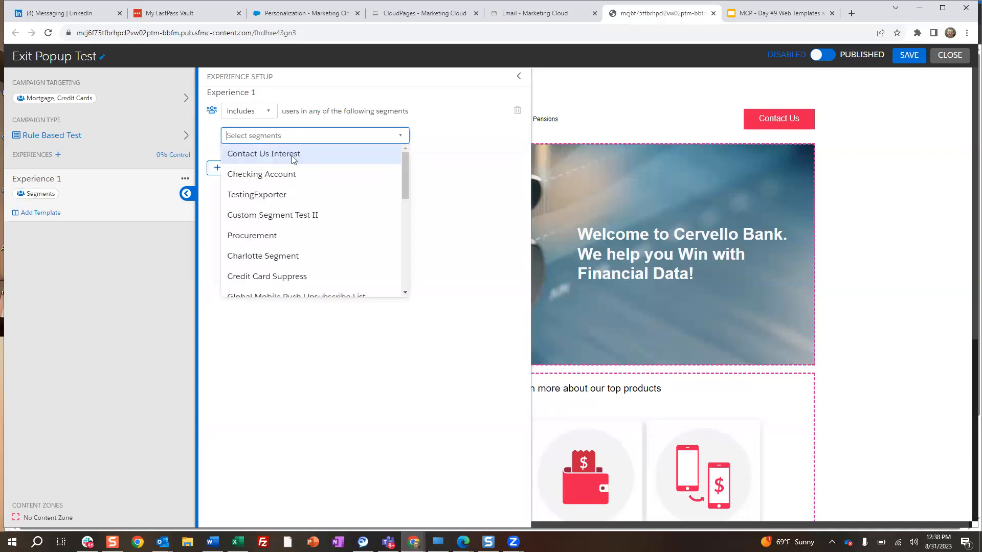
pyautogui.scroll(-6, 286, 235)
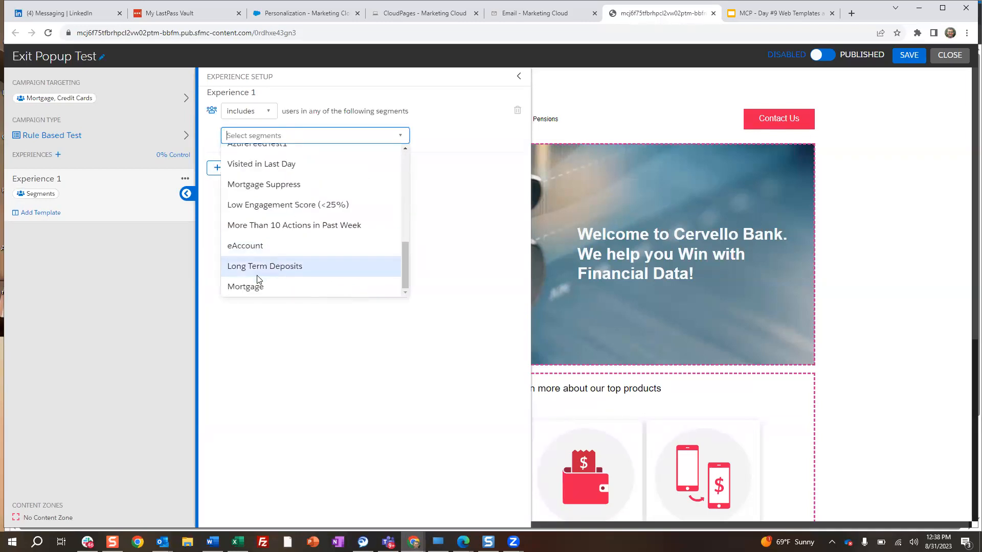
pyautogui.click(251, 287)
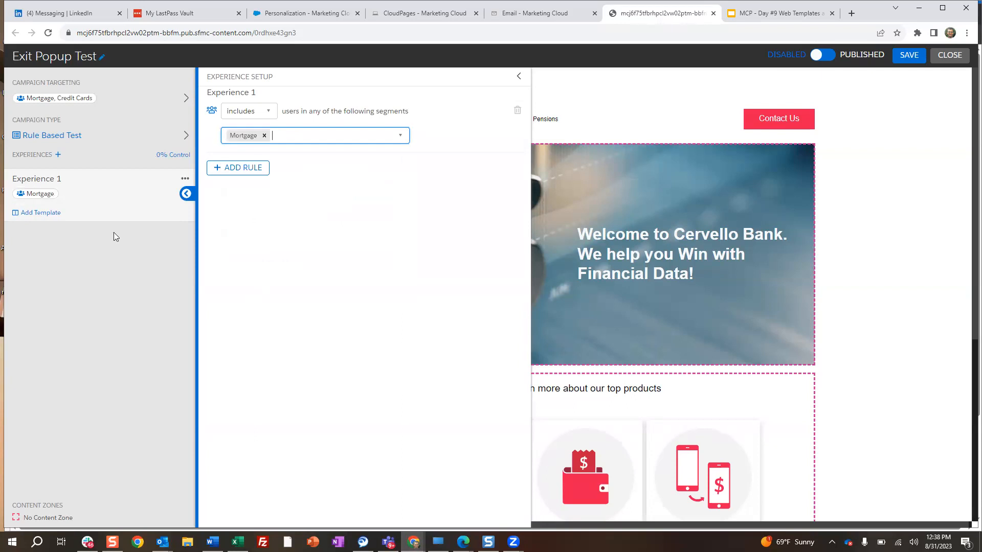
# Assign the Mortgage Exit Popup template to Experience 1 and preview the popup by triggering exit intent.
pyautogui.click(41, 213)
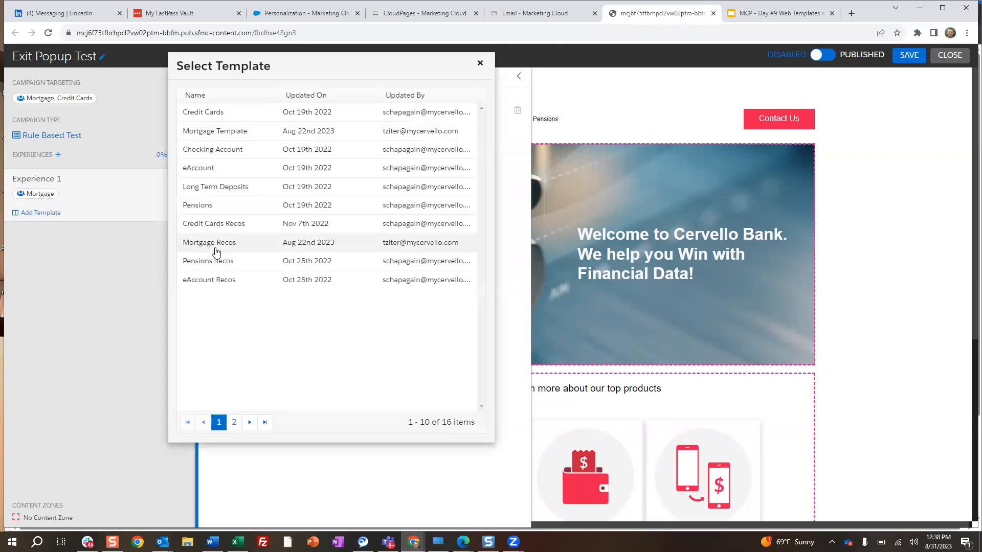
pyautogui.click(250, 422)
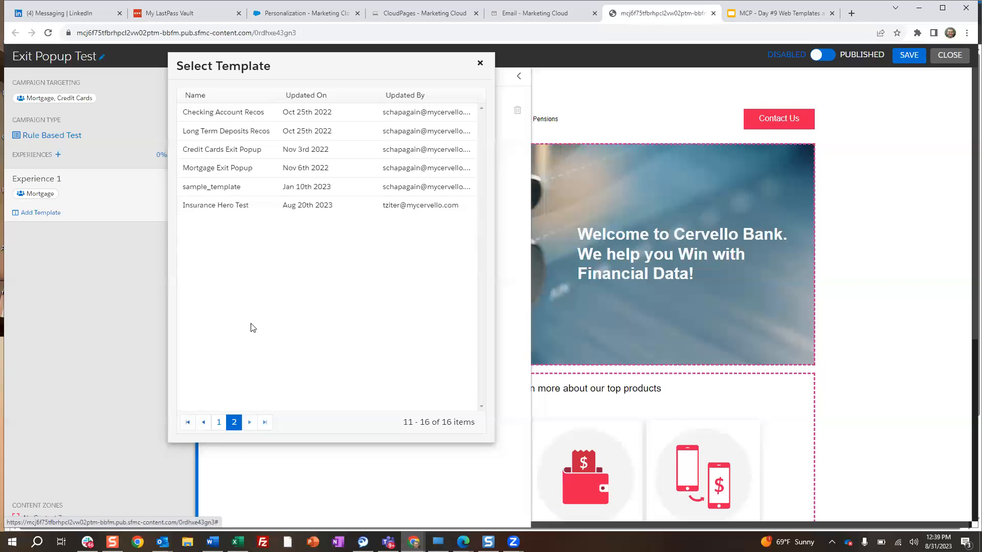
pyautogui.click(228, 169)
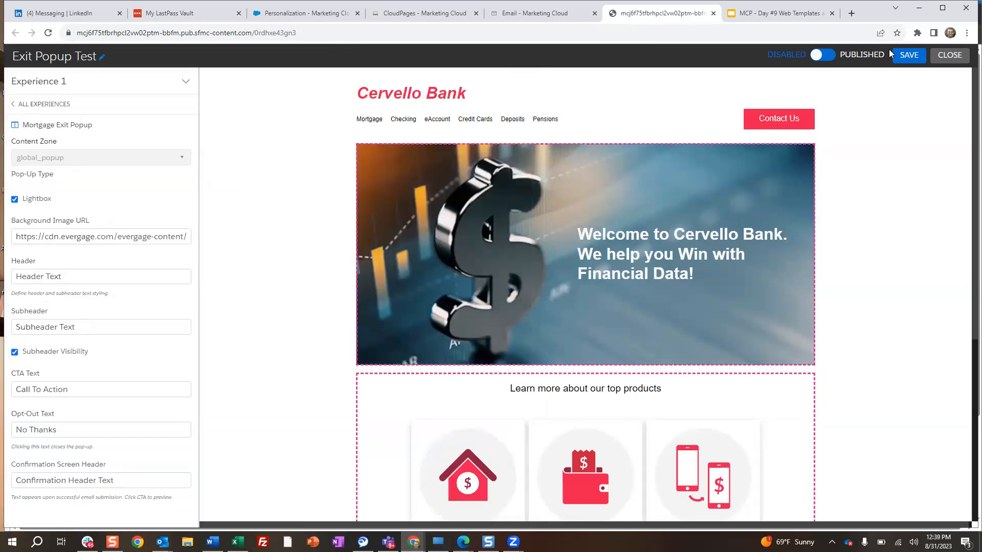
pyautogui.moveTo(931, 58)
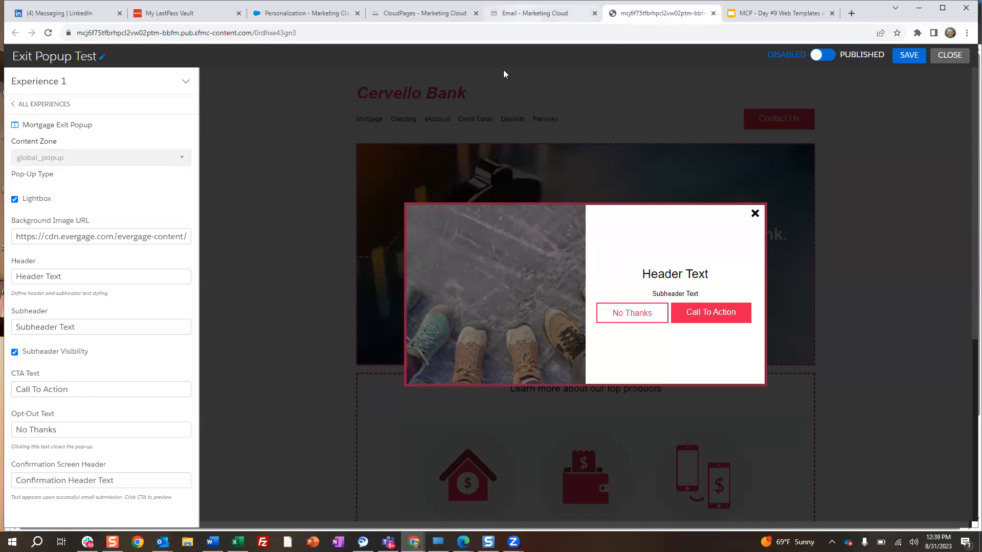
# Switch to Content Builder in Marketing Cloud and copy the URL of Homeloan1.png from the Landing Pages Images folder.
pyautogui.click(519, 13)
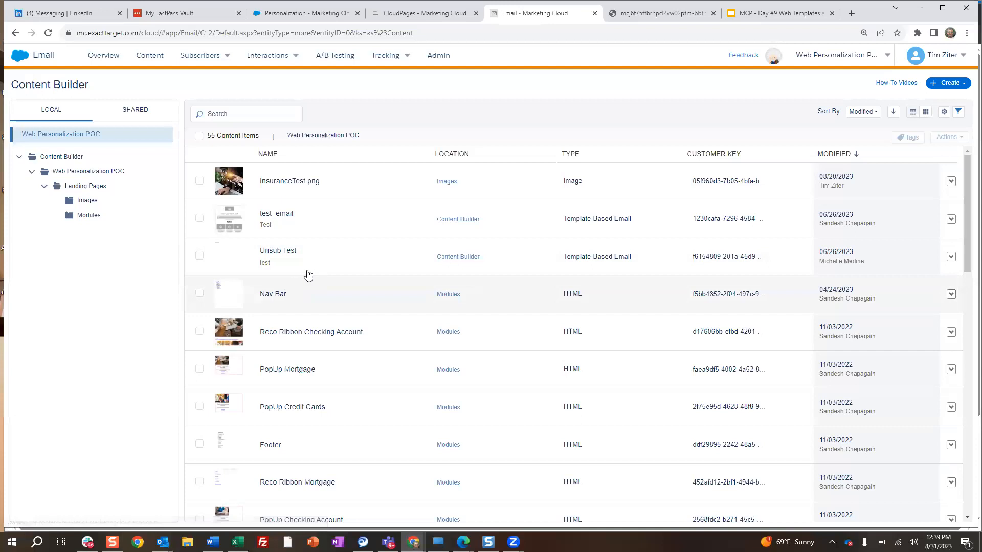
pyautogui.click(87, 200)
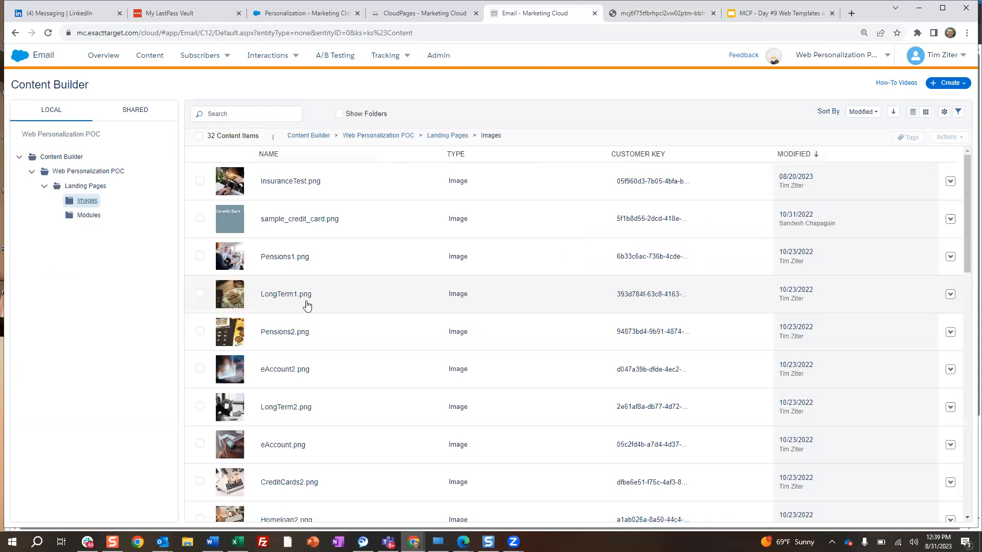
pyautogui.scroll(-2, 307, 305)
pyautogui.scroll(-2, 306, 306)
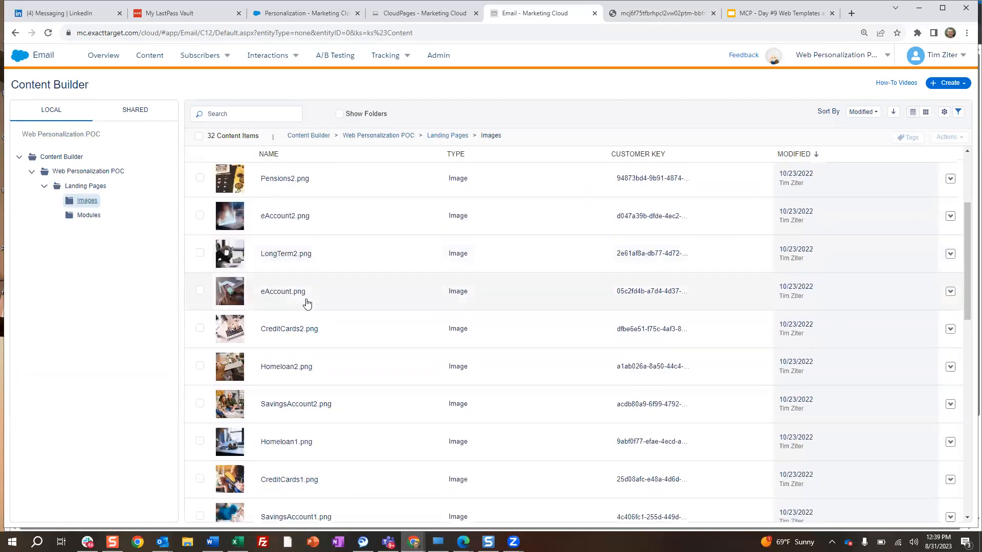
pyautogui.click(238, 397)
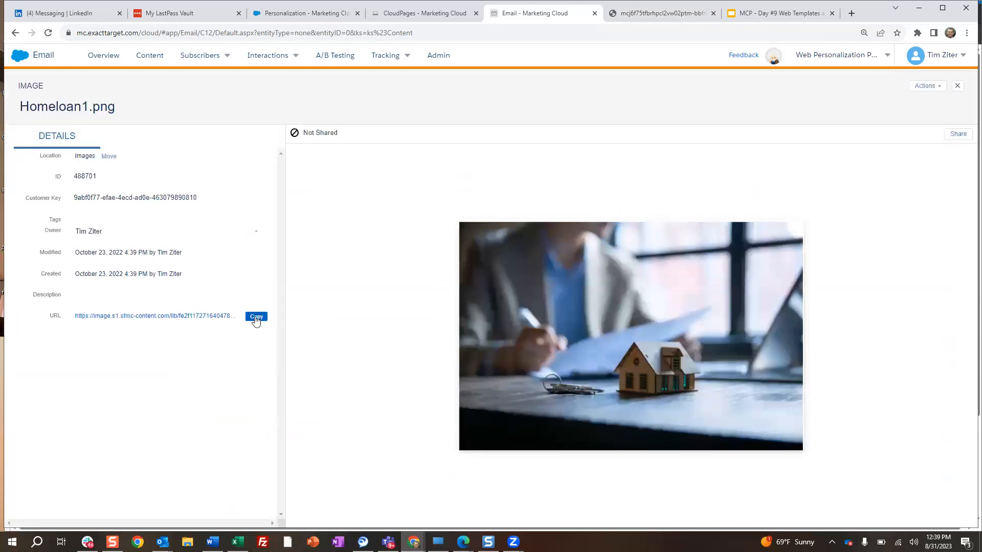
pyautogui.click(257, 317)
# Return to the Exit Popup Test campaign and replace the popup's background image URL with the copied Homeloan1.png URL.
pyautogui.click(657, 13)
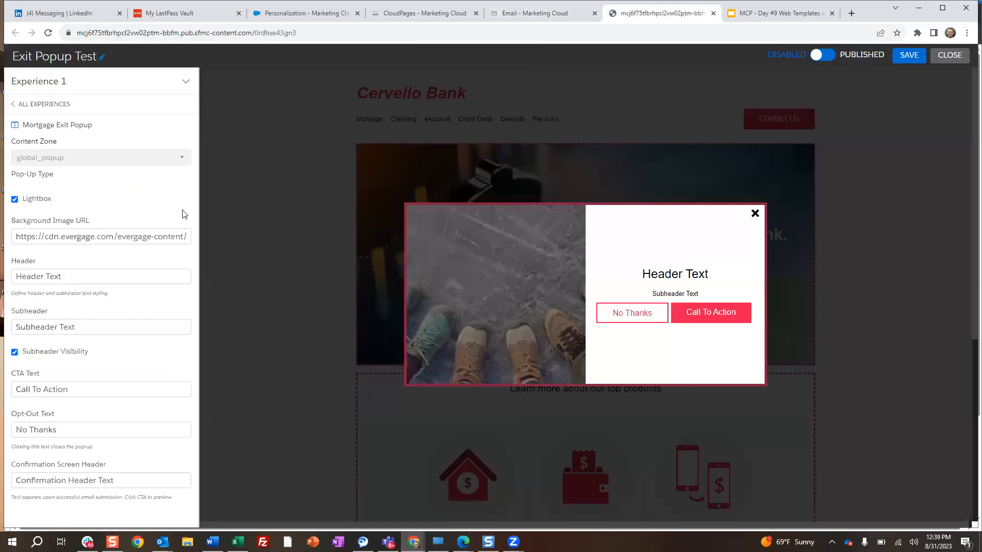
pyautogui.tripleClick(106, 239)
pyautogui.hotkey('ctrl', 'v')
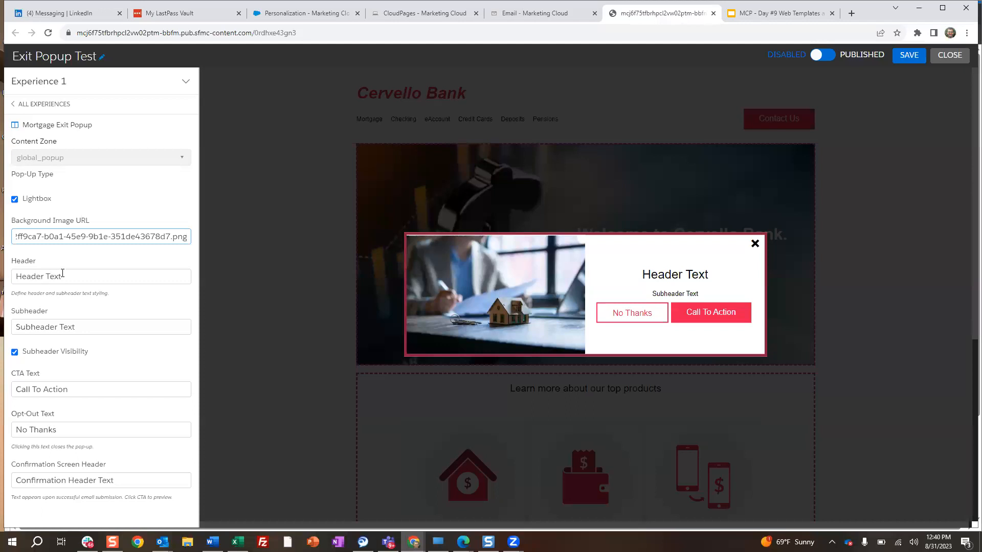
# Set the popup's header to "Mortgage Offer Headline", preview it, and exit the Exit Popup Test campaign without saving.
pyautogui.moveTo(64, 275); pyautogui.dragTo(8, 278)
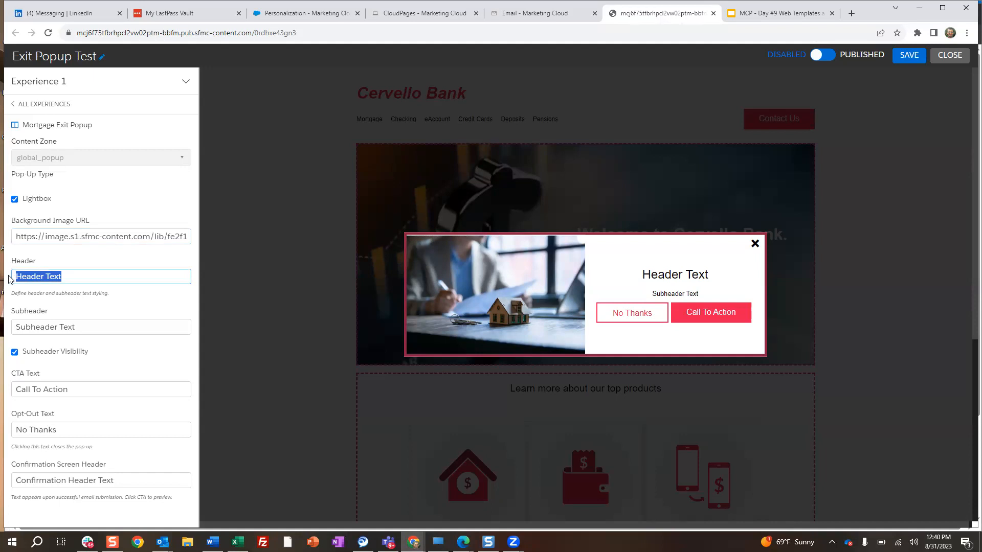
pyautogui.write('Mortgage ')
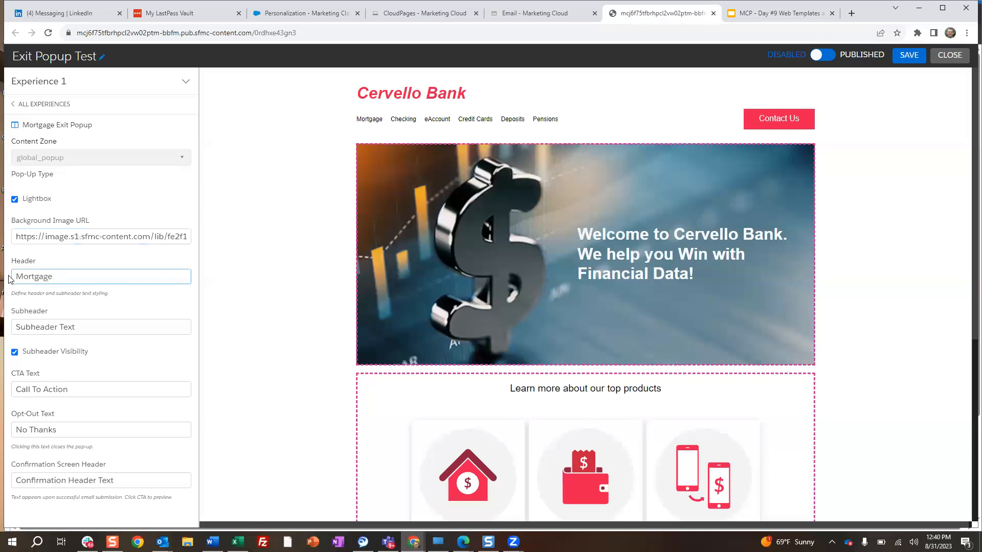
pyautogui.write('Offer Headline')
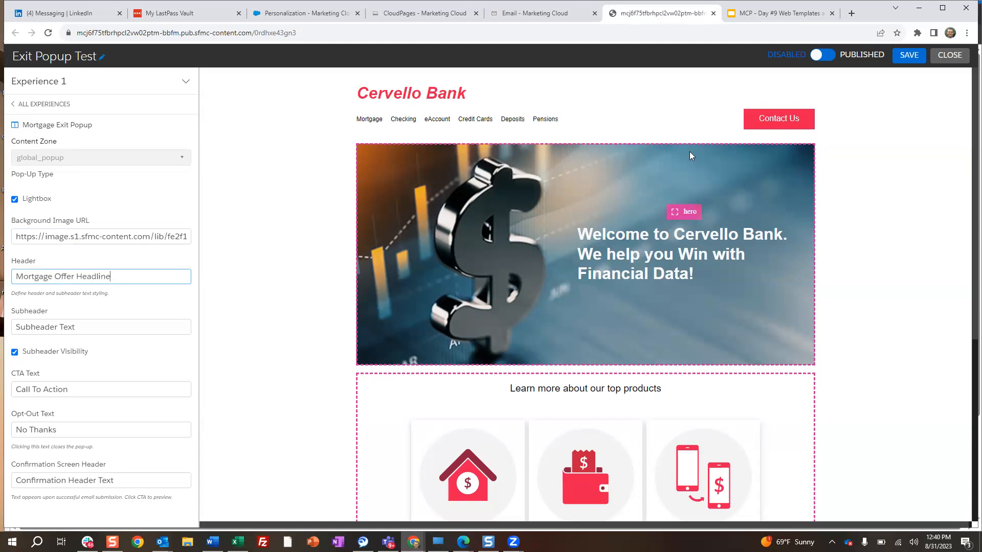
pyautogui.moveTo(940, 60)
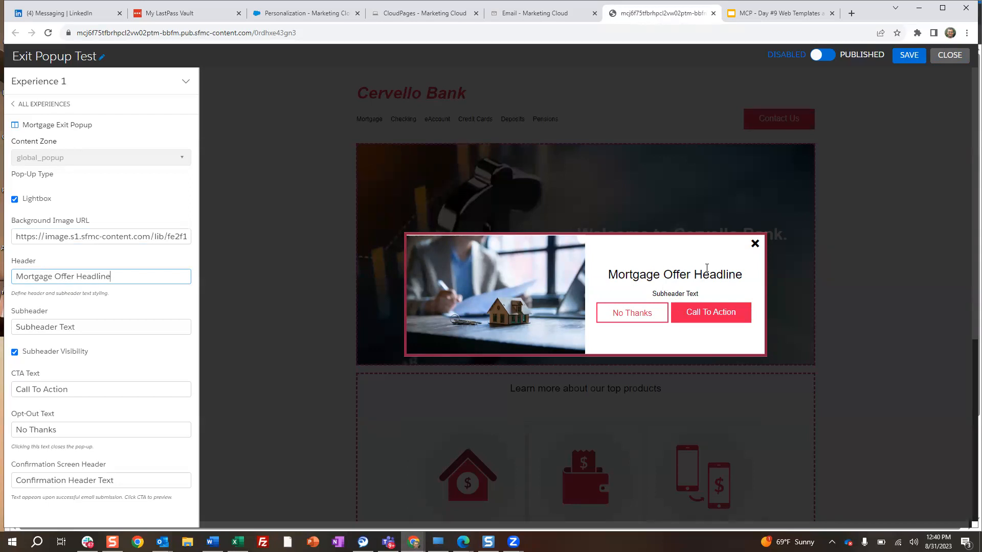
pyautogui.click(949, 57)
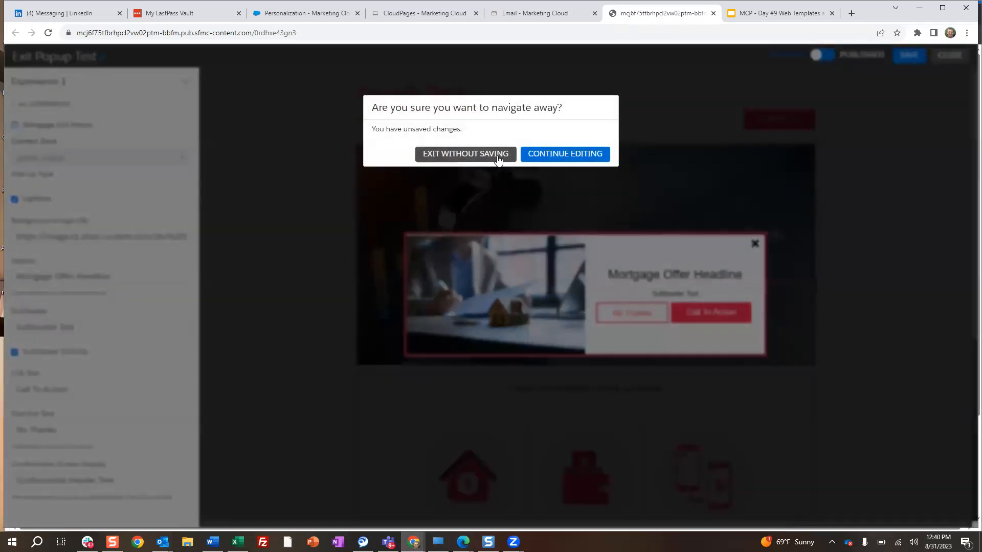
pyautogui.click(498, 159)
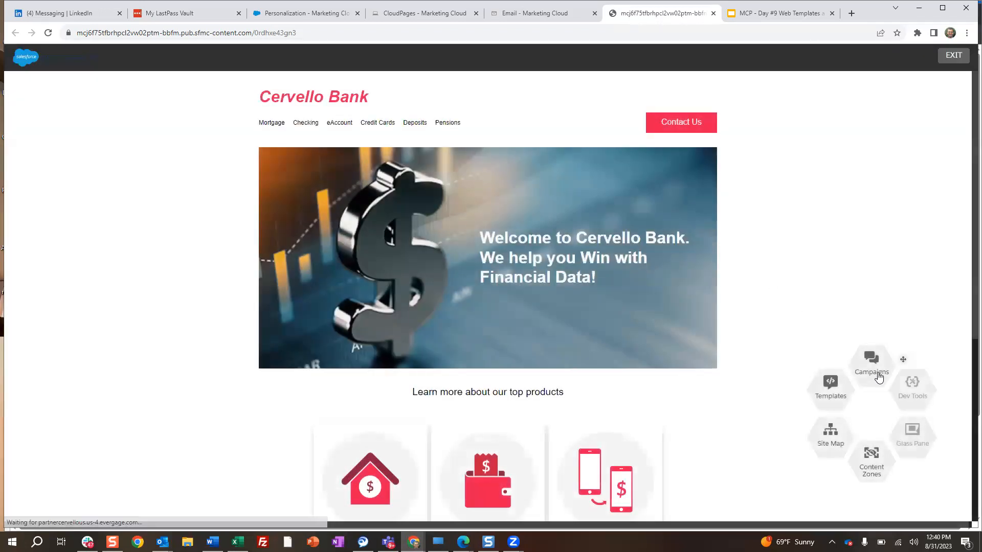
# Open the existing Exit Popup campaign and review Experience 1's rules and its Mortgage Exit Popup template and preview.
pyautogui.moveTo(872, 376)
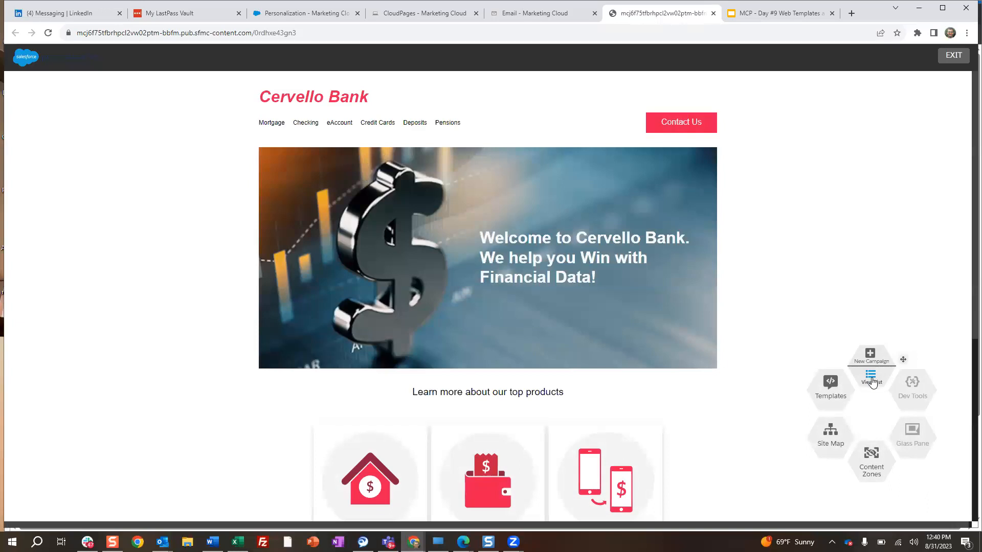
pyautogui.click(872, 379)
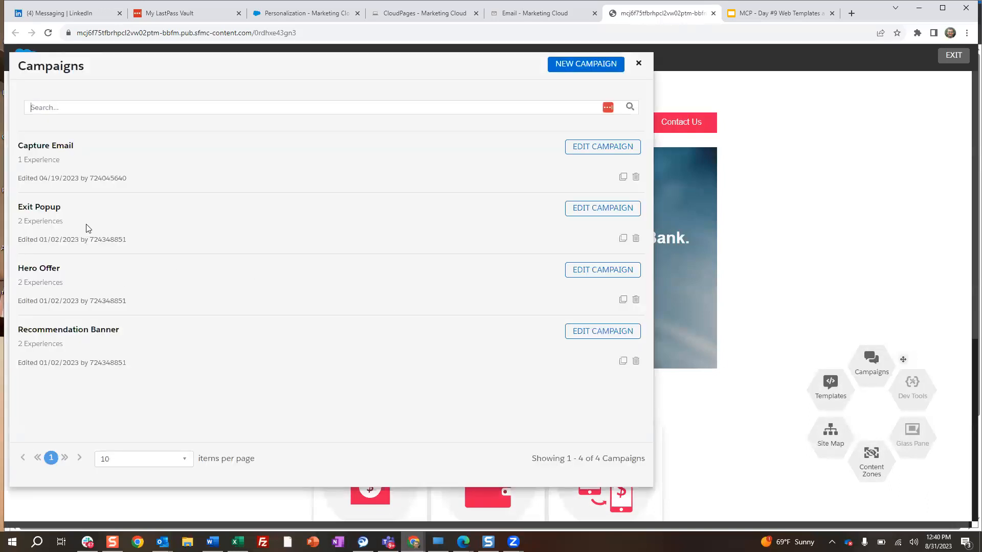
pyautogui.click(624, 212)
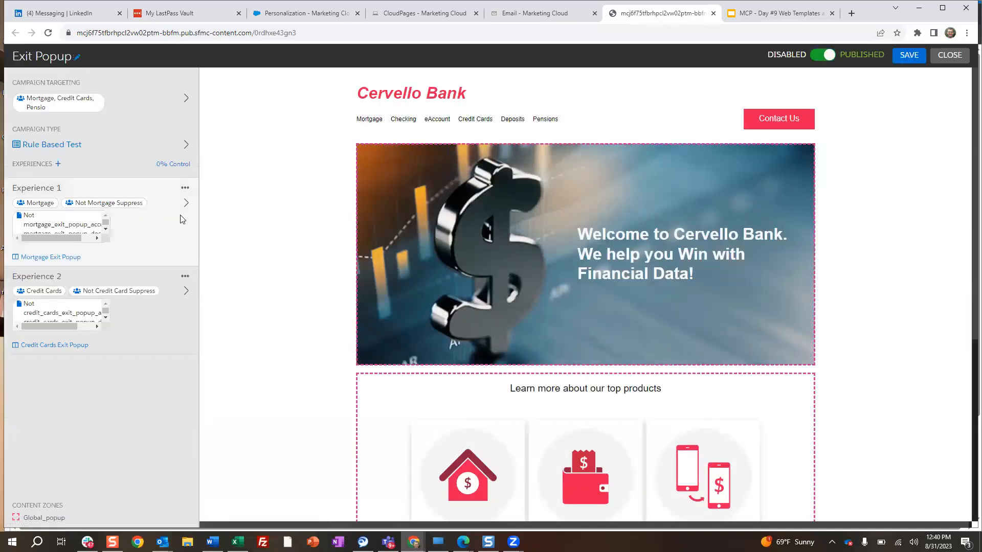
pyautogui.click(186, 203)
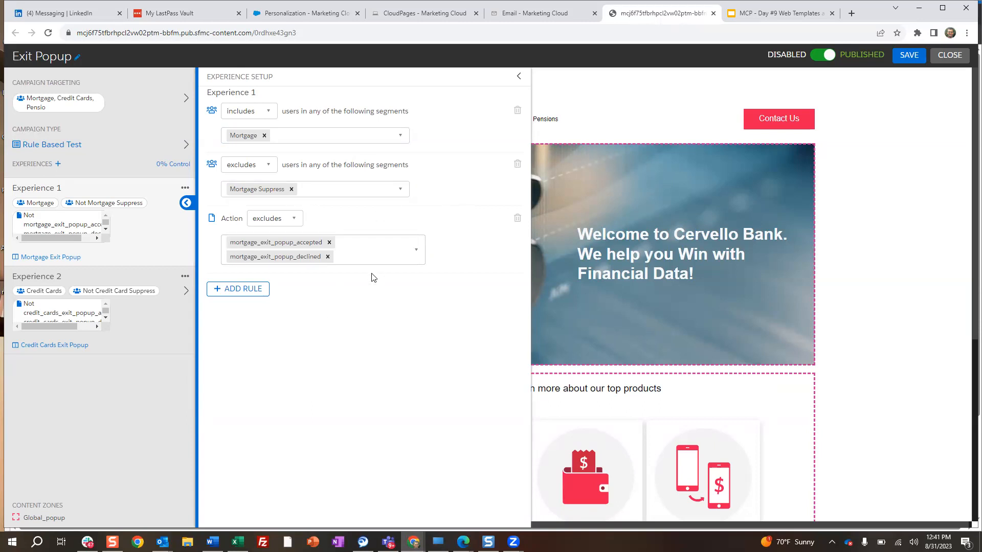
pyautogui.click(60, 259)
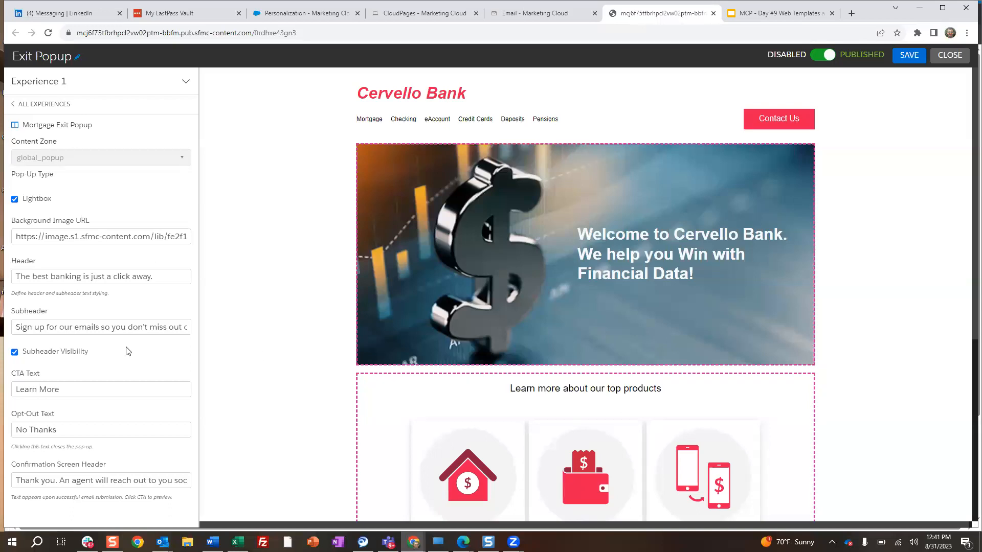
pyautogui.moveTo(944, 58)
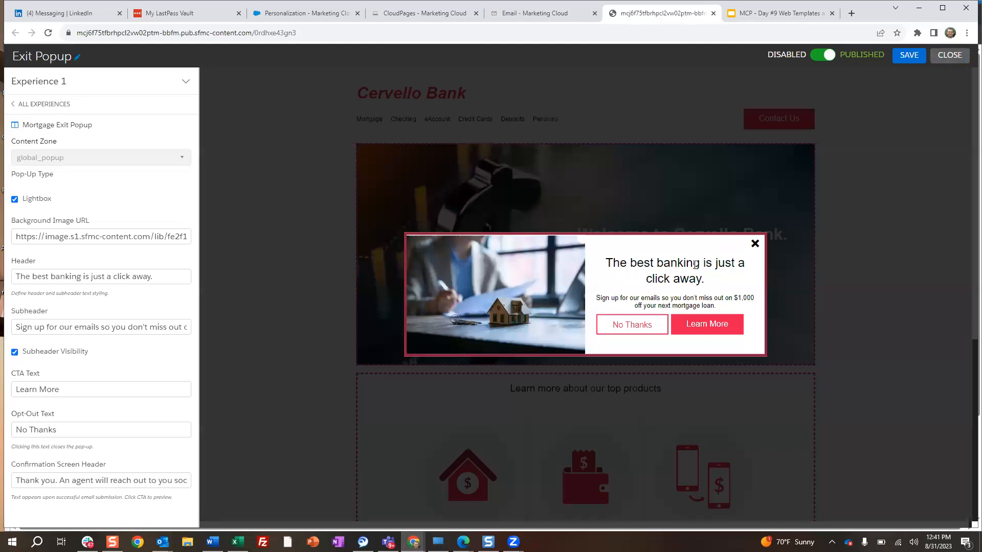
# Change the Mortgage popup's header to "The best banking is just a click away and more" and exit the campaign without saving.
pyautogui.click(162, 275)
pyautogui.press('BackSpace')
pyautogui.write('and more')
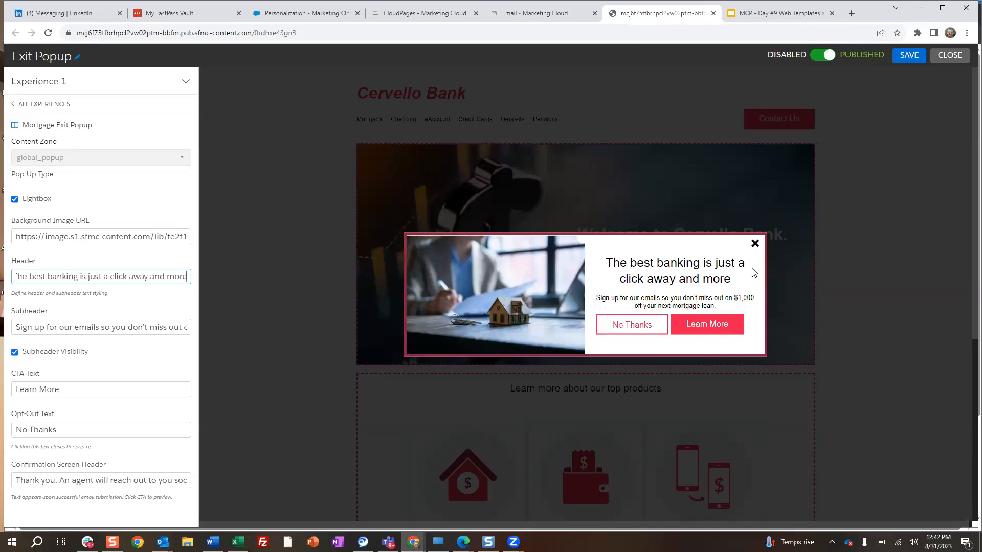
pyautogui.click(949, 56)
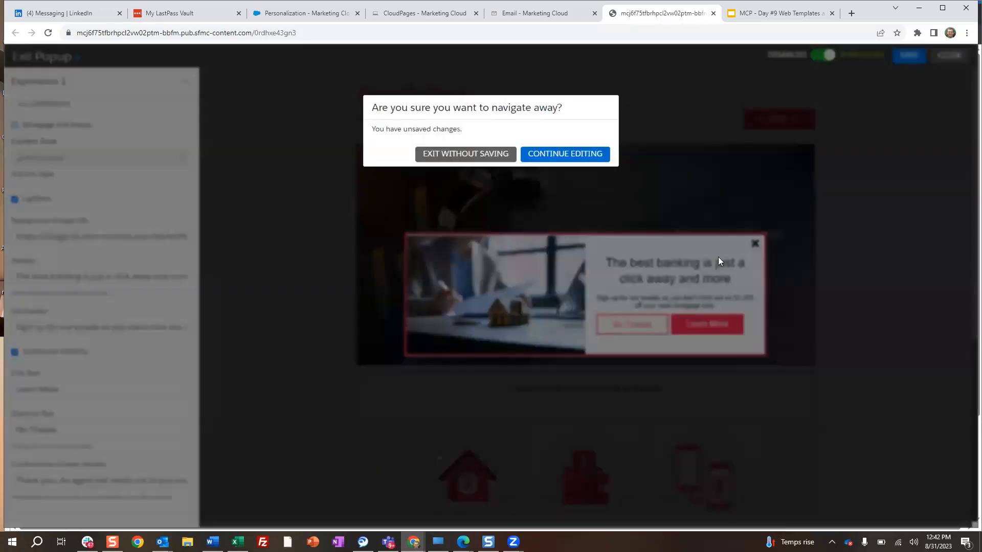
pyautogui.click(475, 154)
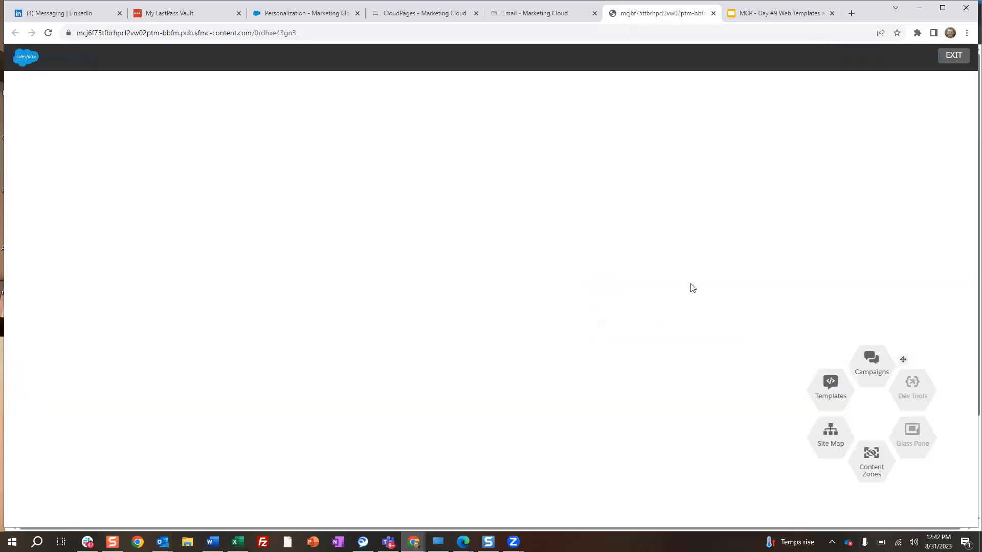